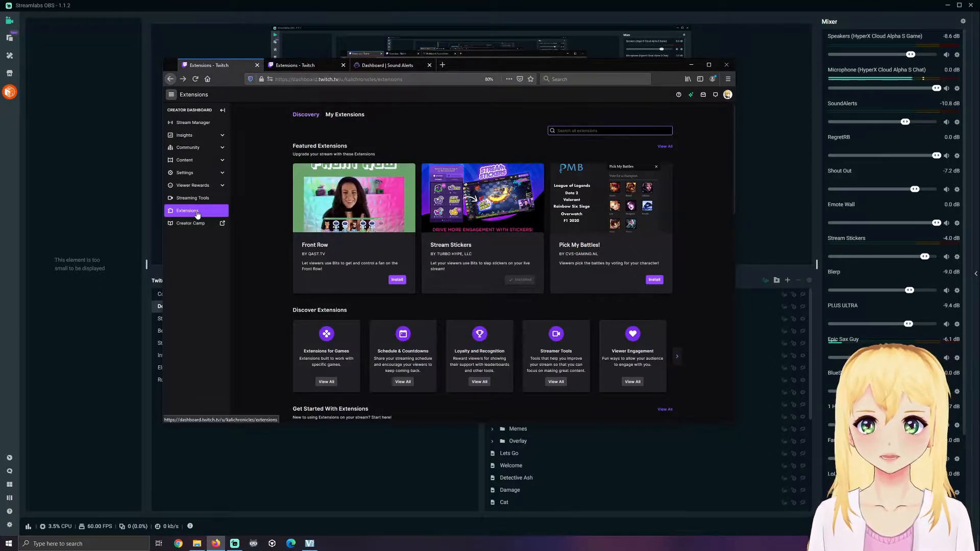
Step: Search the Twitch extensions for "Sound Alerts"
left_click(598, 134)
type("Soun")
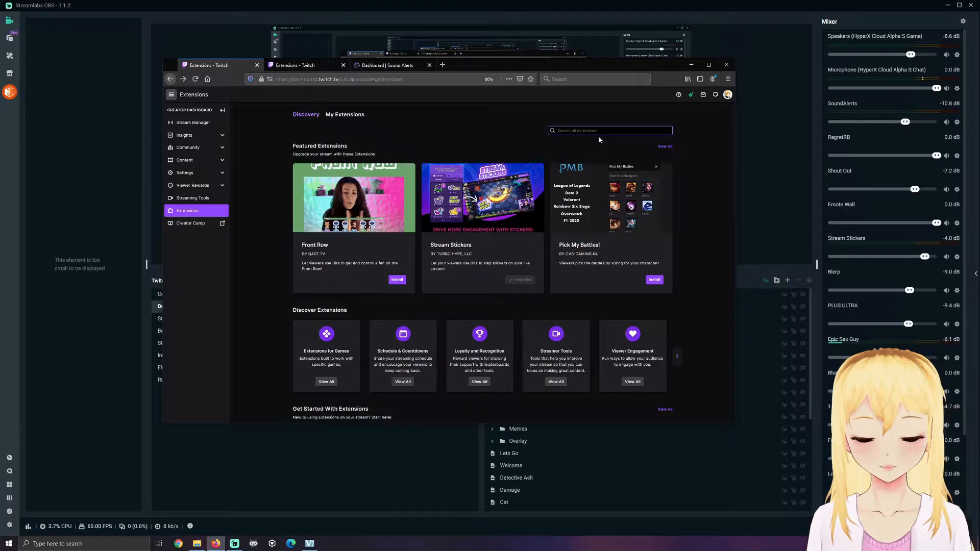
type("d Alerts")
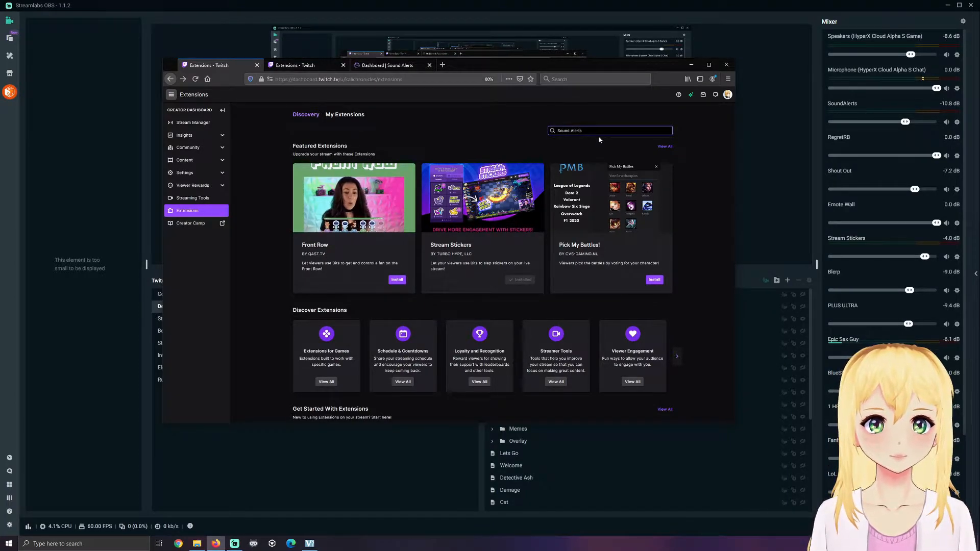
key("Return")
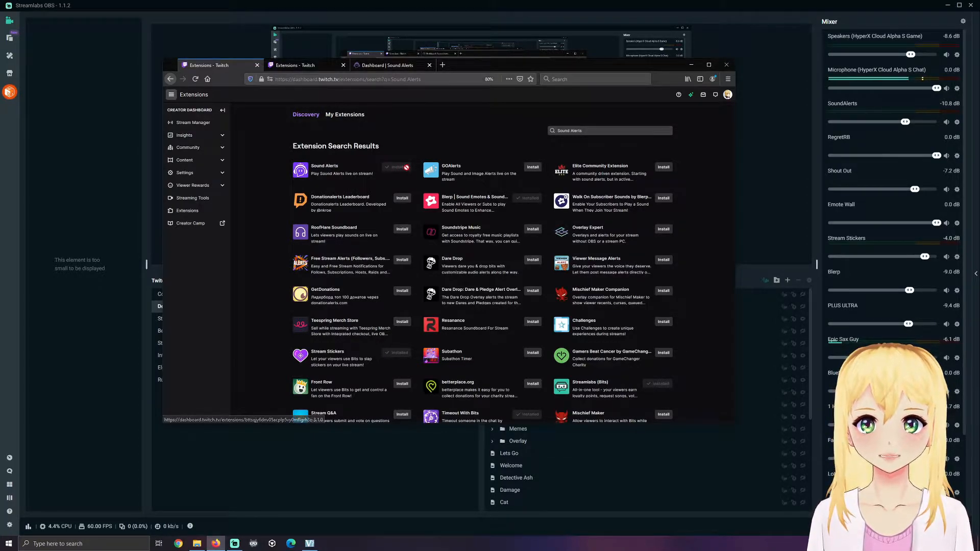
Step: Open the configuration of the activated Sound Alerts extension and switch to the already open Sound Alerts dashboard
left_click(300, 68)
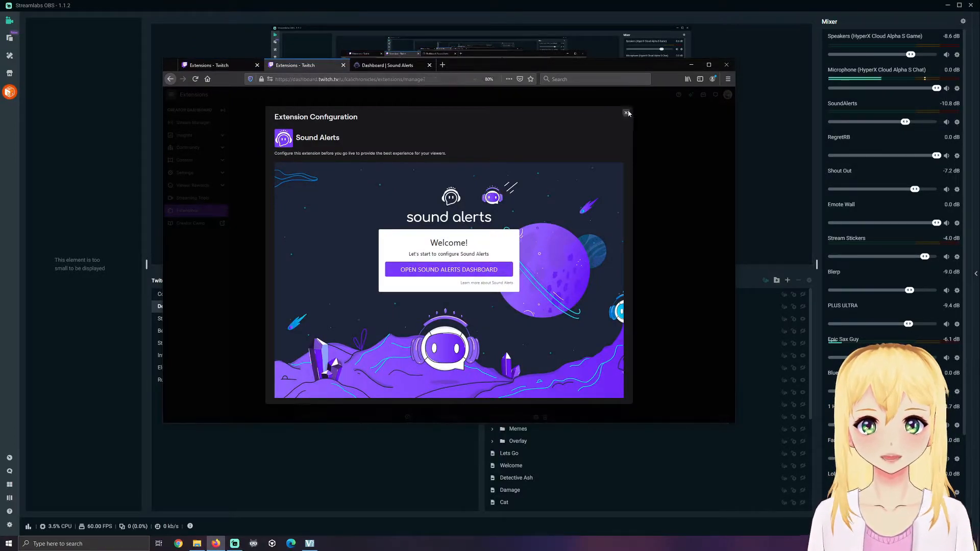
left_click(627, 113)
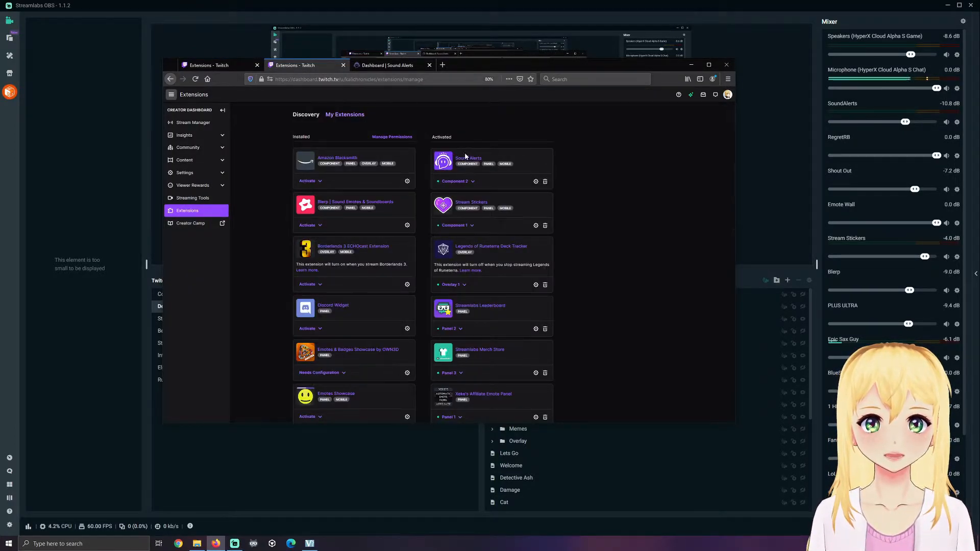
left_click(535, 183)
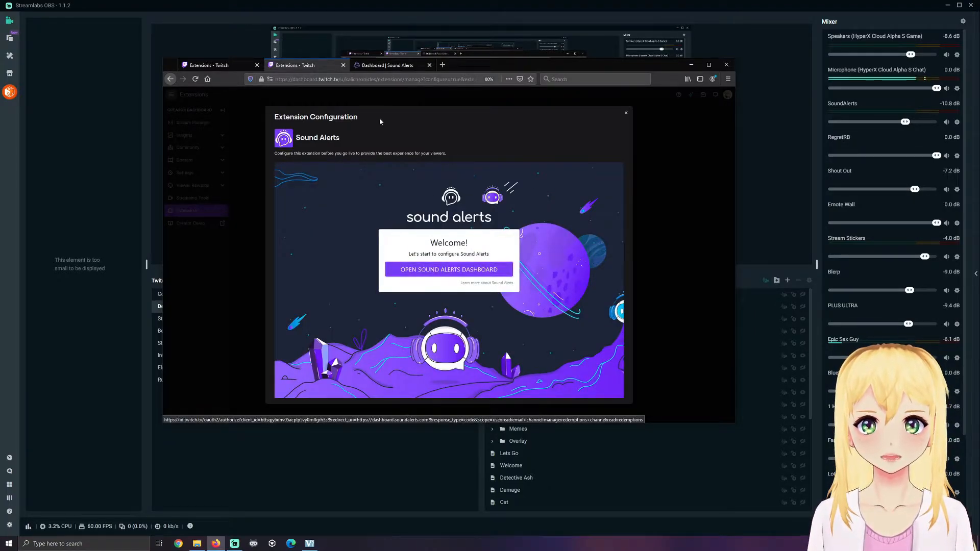
left_click(378, 65)
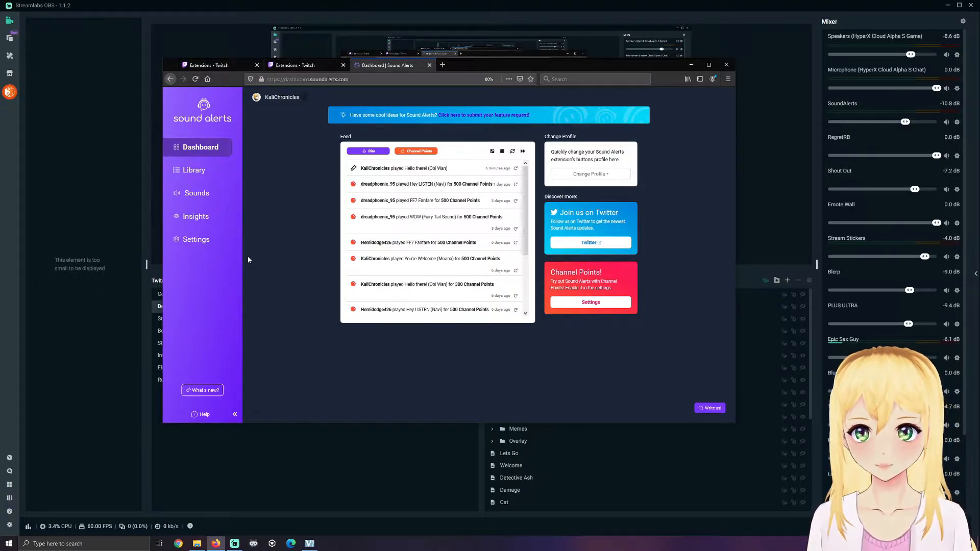
Step: Copy the Sound Alerts browser source URL from the setup settings for streaming software other than OBS Studio
left_click(207, 245)
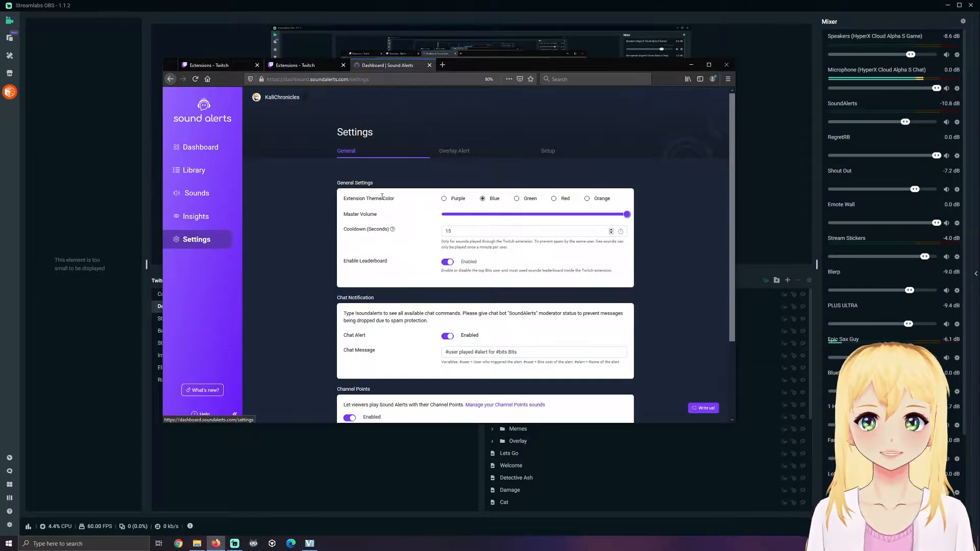
left_click(548, 151)
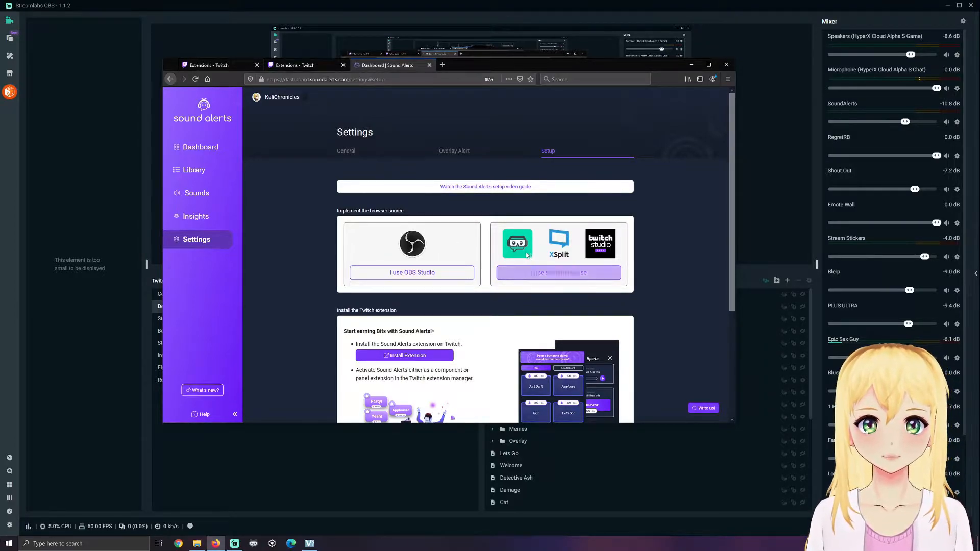
left_click(551, 273)
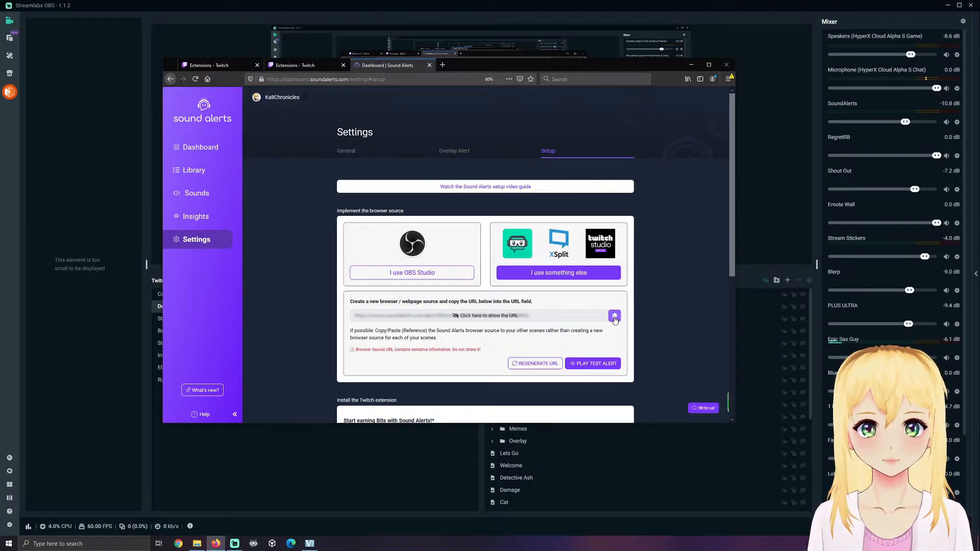
left_click(614, 317)
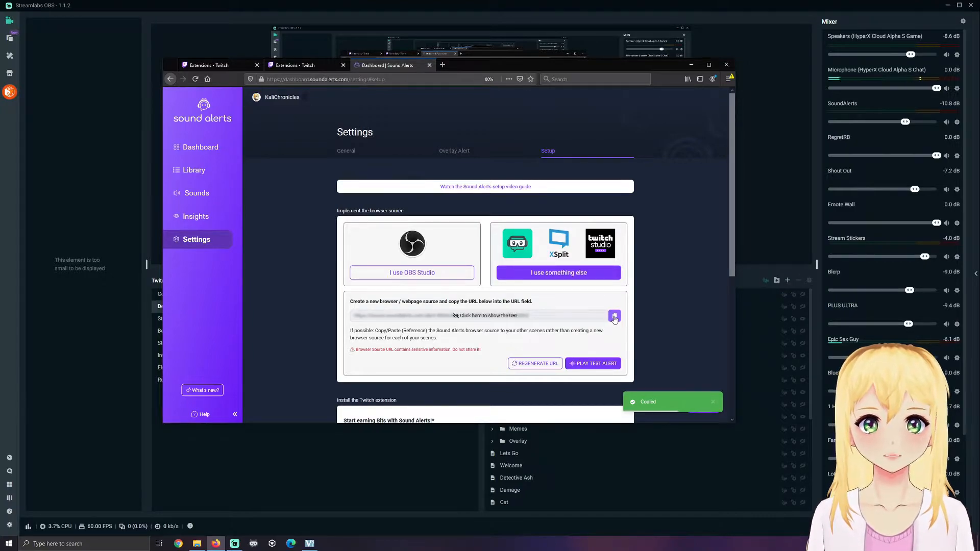
Step: Switch to Streamlabs OBS and add a new browser source named "Sound Alerts2" to the Desktop Recording scene
left_click(585, 4)
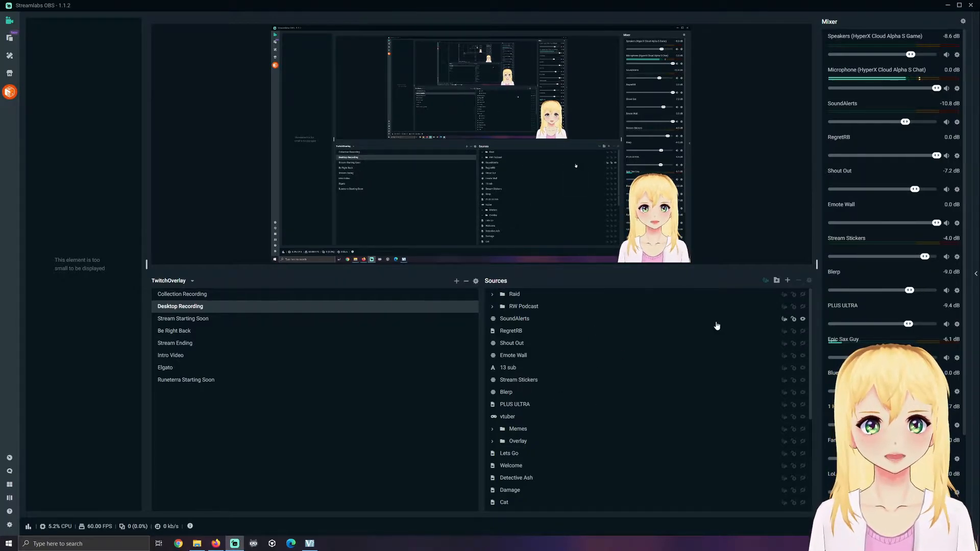
left_click(789, 281)
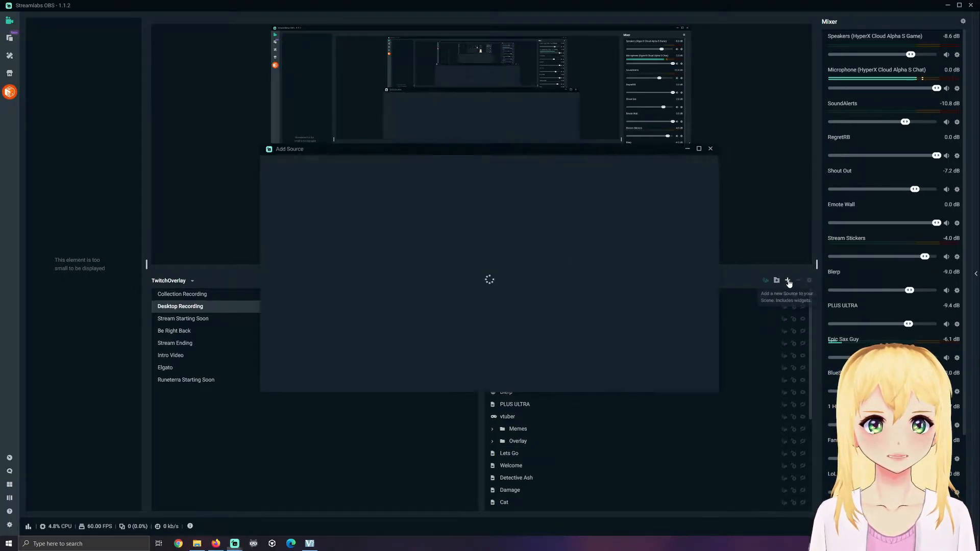
left_click(279, 284)
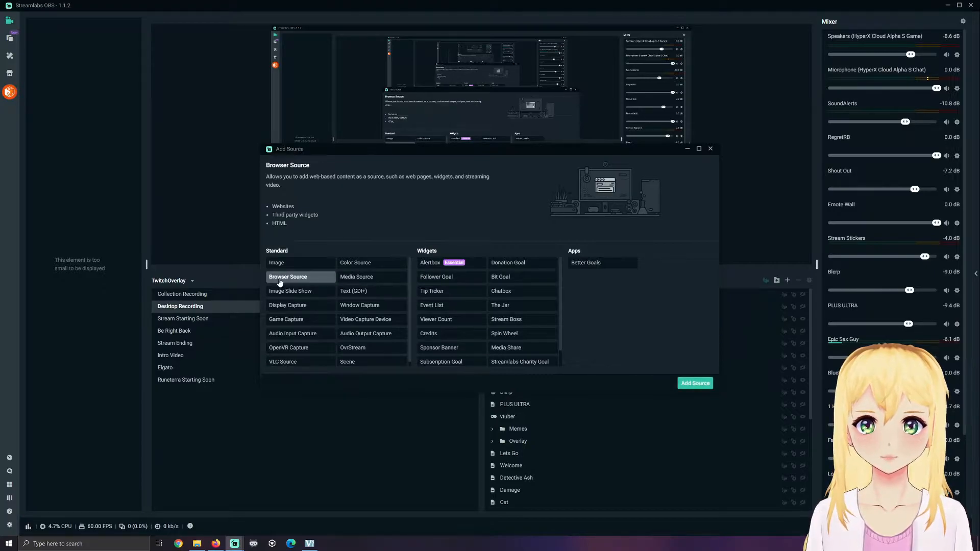
left_click(696, 383)
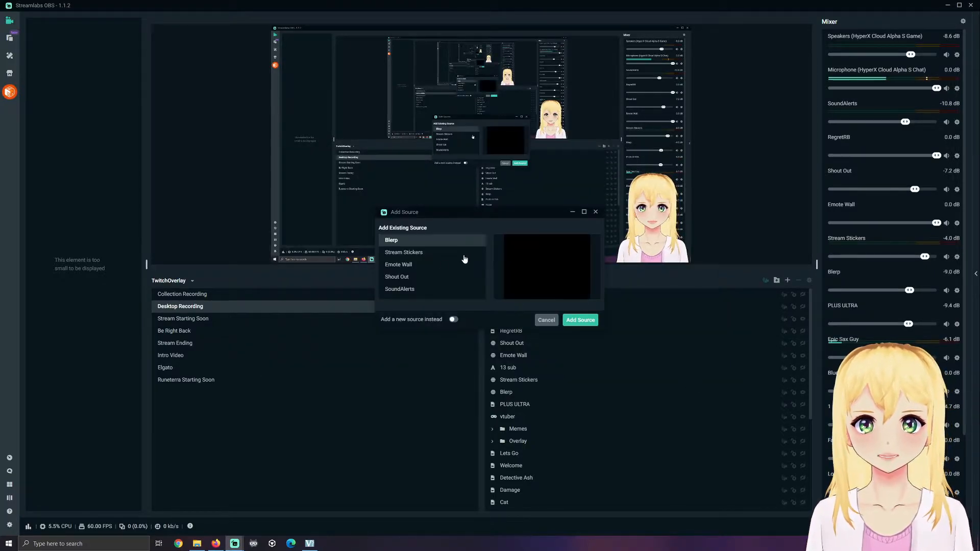
left_click(453, 319)
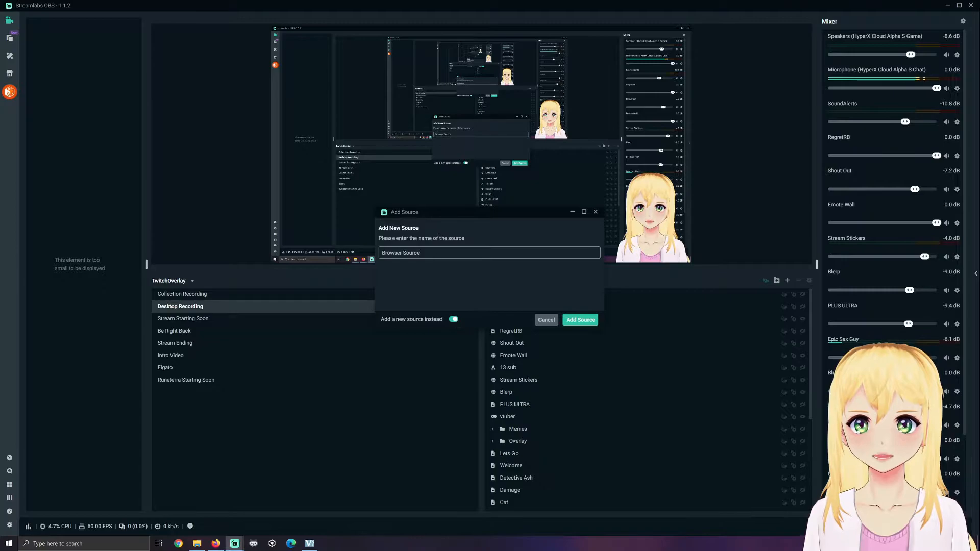
type("Sound Alerts")
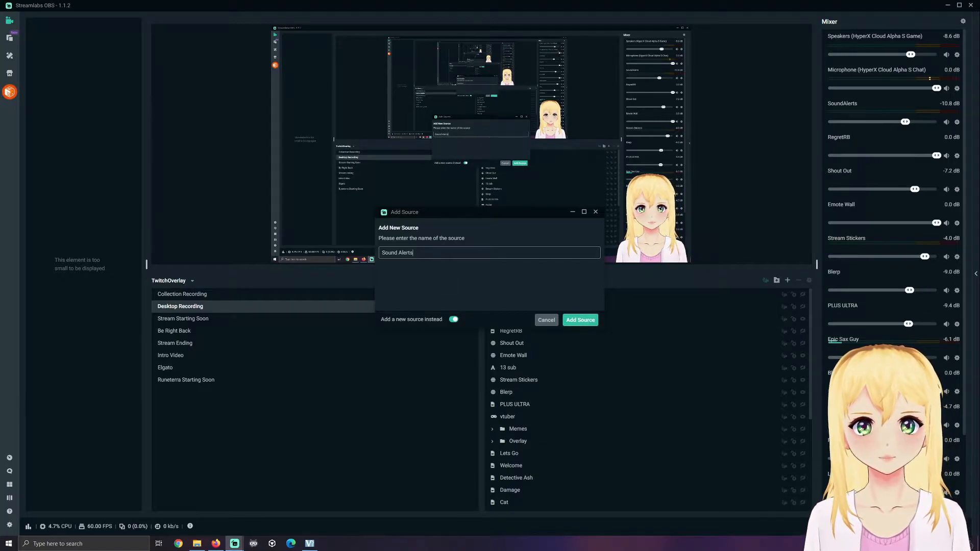
type("2")
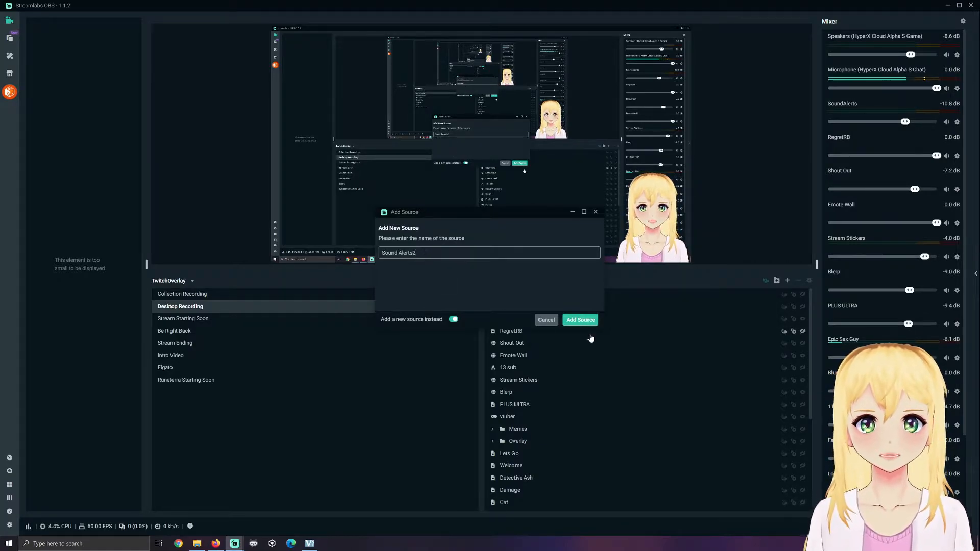
left_click(584, 319)
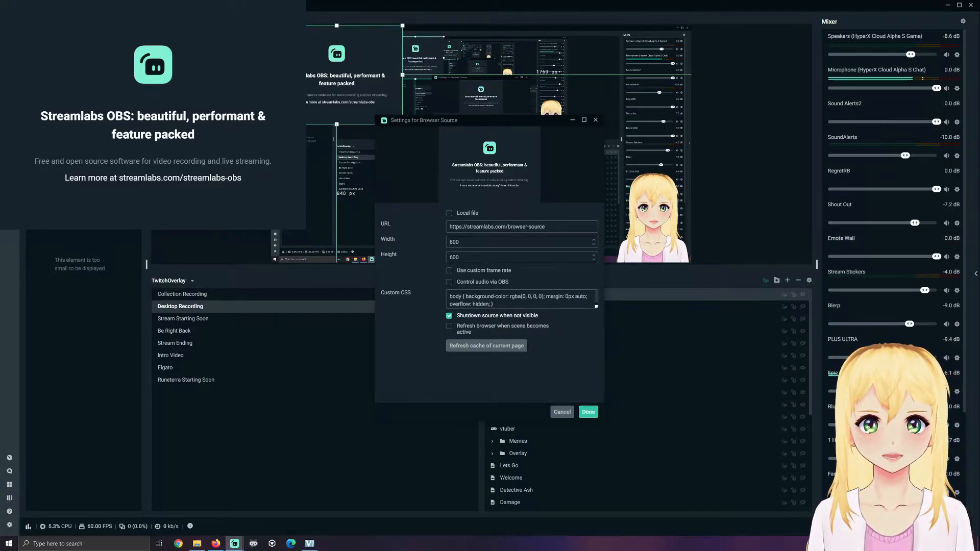
Step: Move the Sound Alerts2 source to the upper middle of the canvas, about 120 px below its top edge
left_click_drag(491, 120, 132, 168)
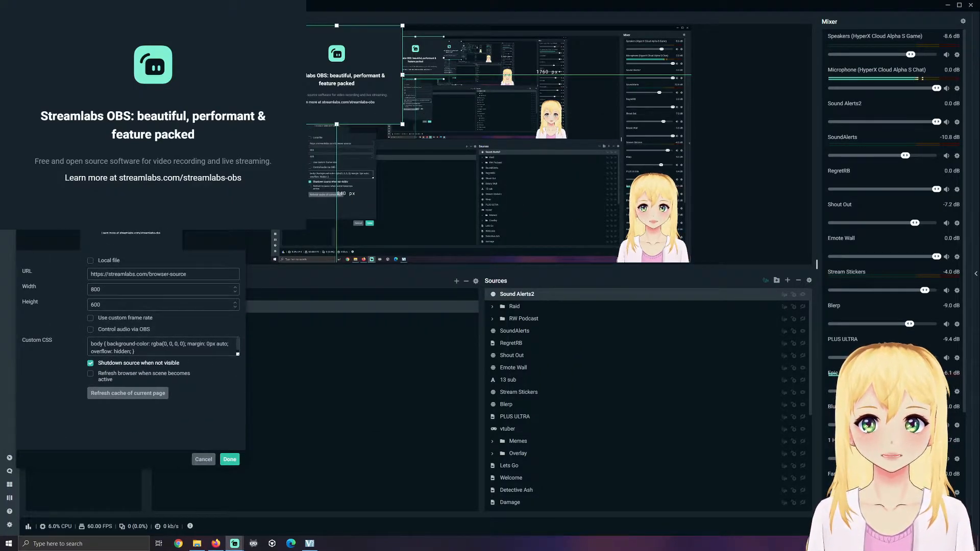
left_click(325, 76)
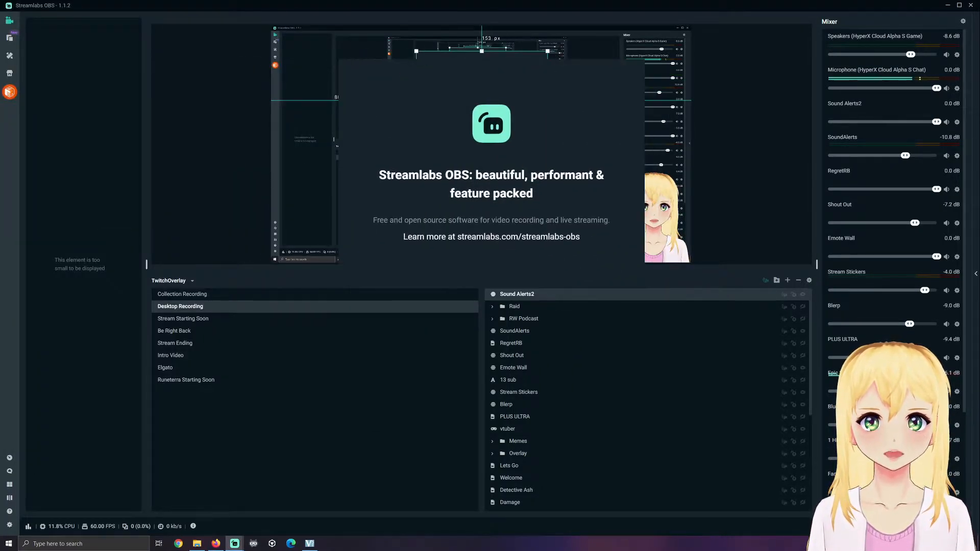
left_click_drag(491, 153, 499, 140)
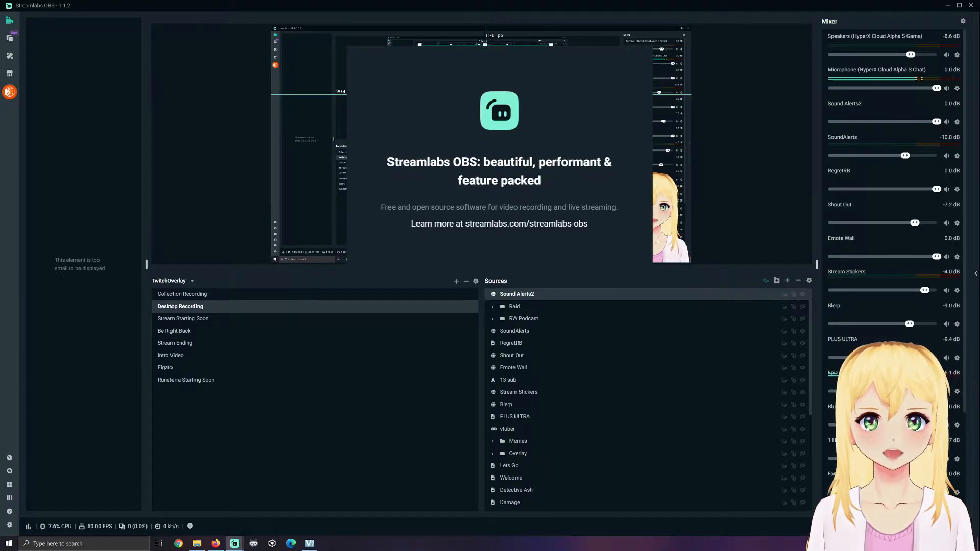
right_click(497, 275)
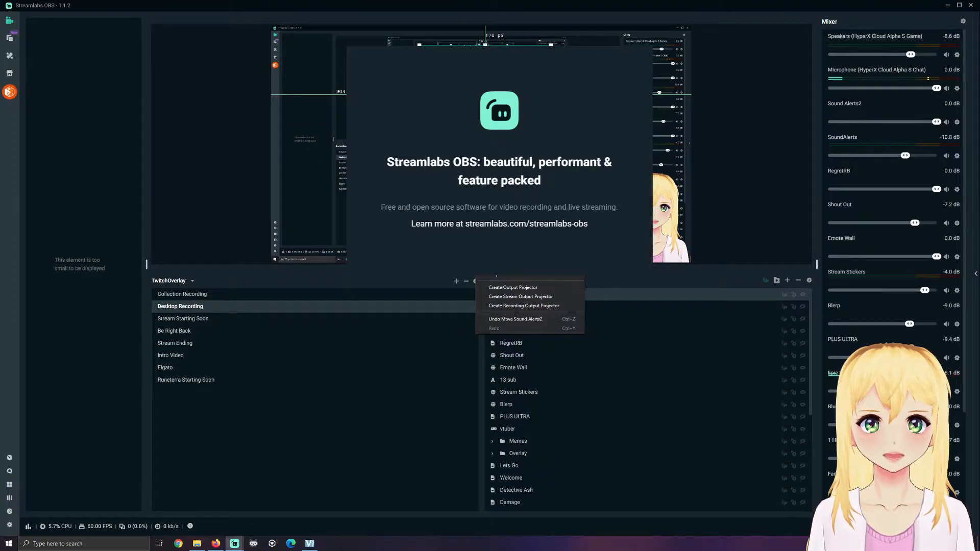
left_click(613, 227)
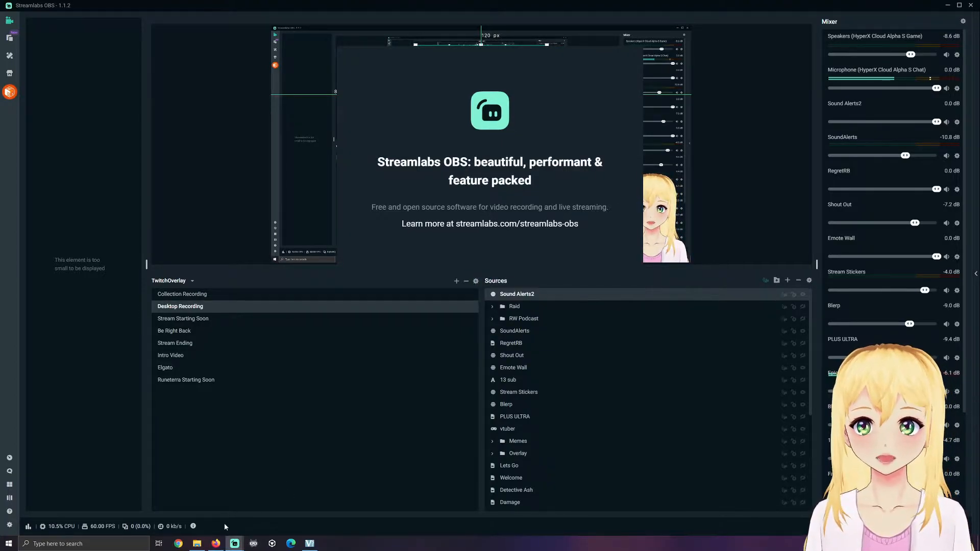
Step: Enable "Control audio via OBS" in the Sound Alerts2 source settings and cancel out of the dialog
mouse_move(235, 543)
left_click(279, 512)
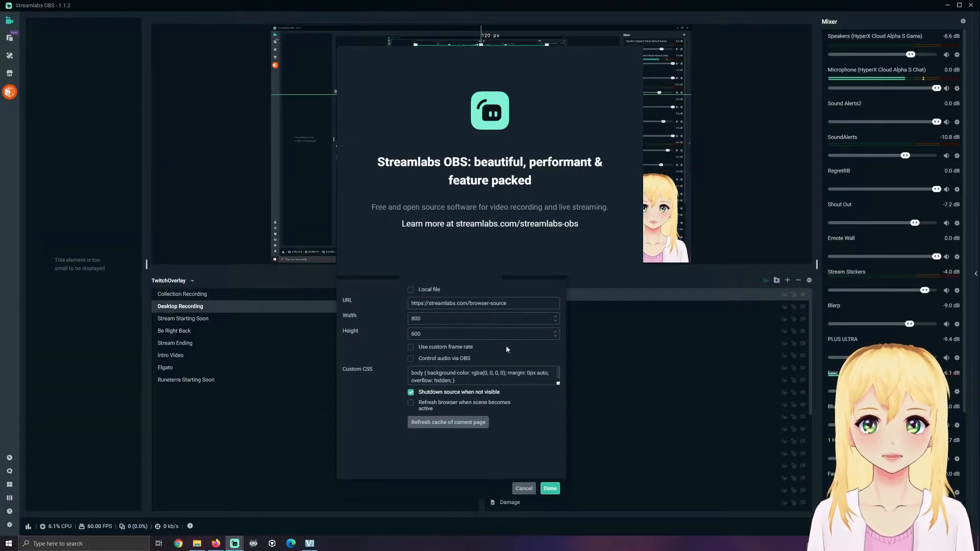
left_click(411, 359)
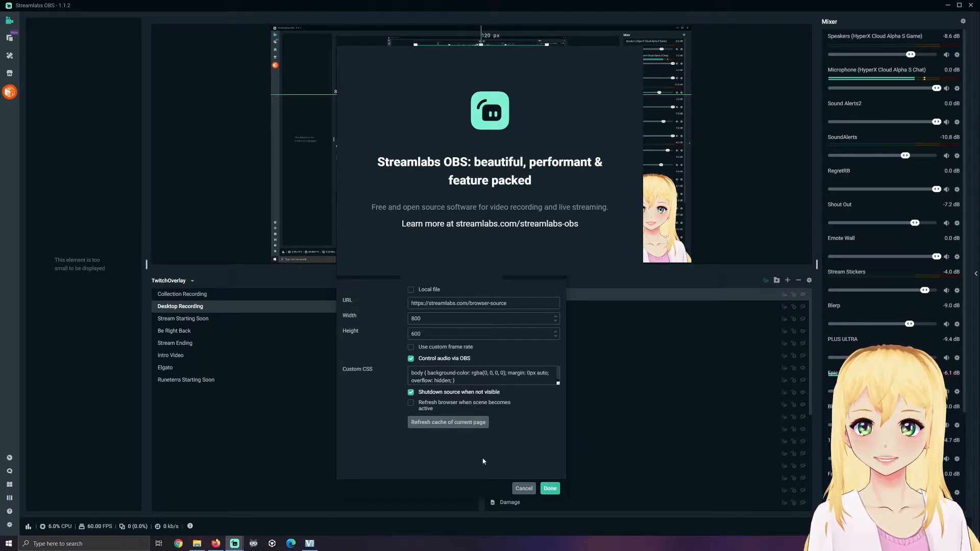
left_click(524, 489)
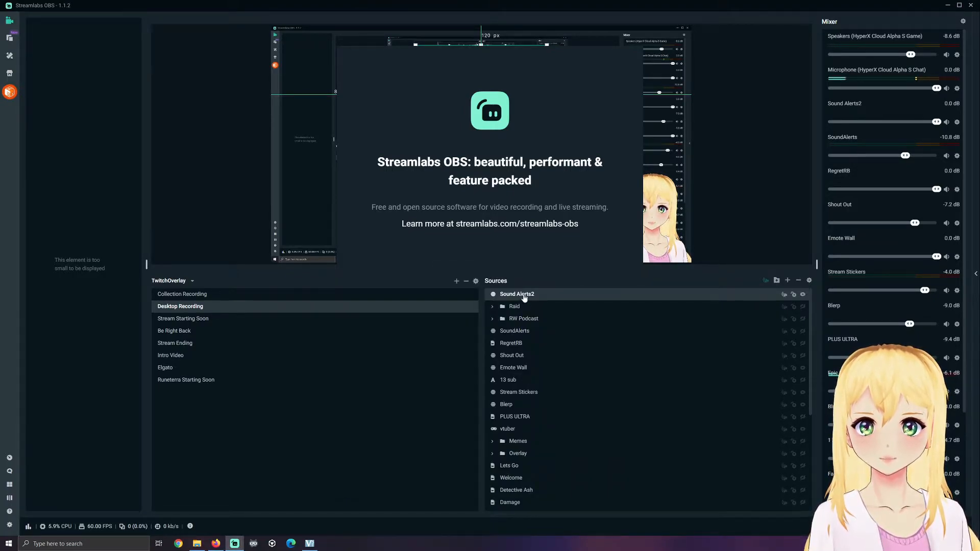
Step: Remove the Sound Alerts2 source from the Desktop Recording scene
right_click(524, 295)
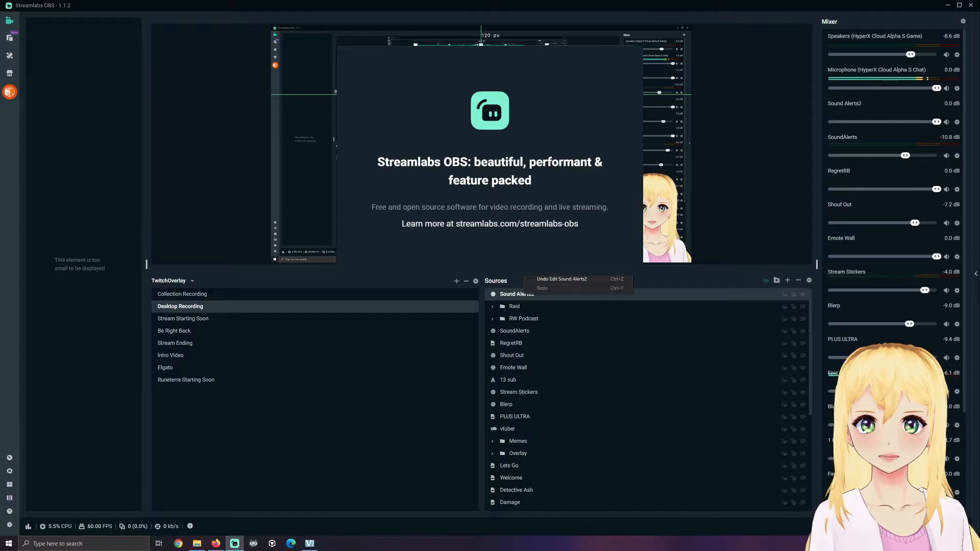
left_click(548, 180)
left_click(508, 279)
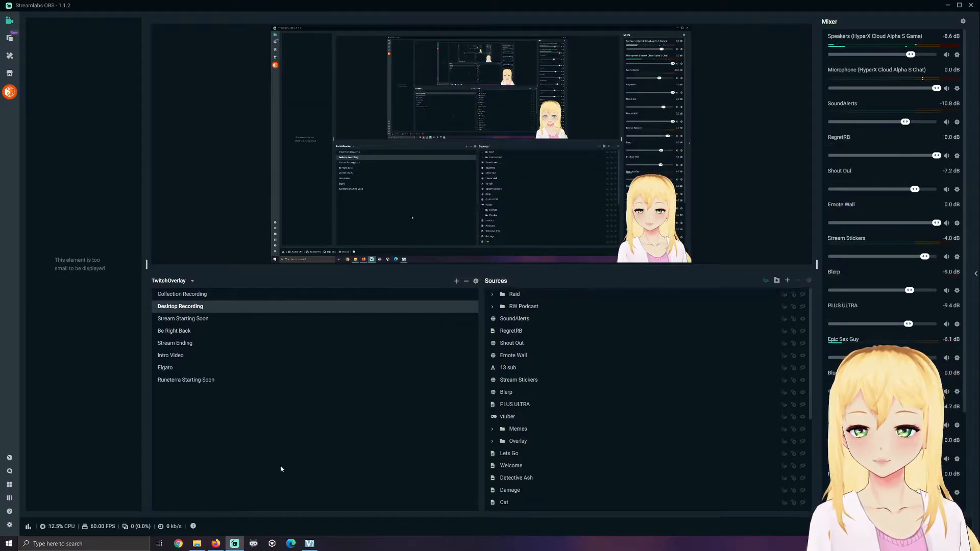
Step: Switch back to the Sound Alerts dashboard in the browser and examine its general settings, including the Channel Points option
left_click(216, 544)
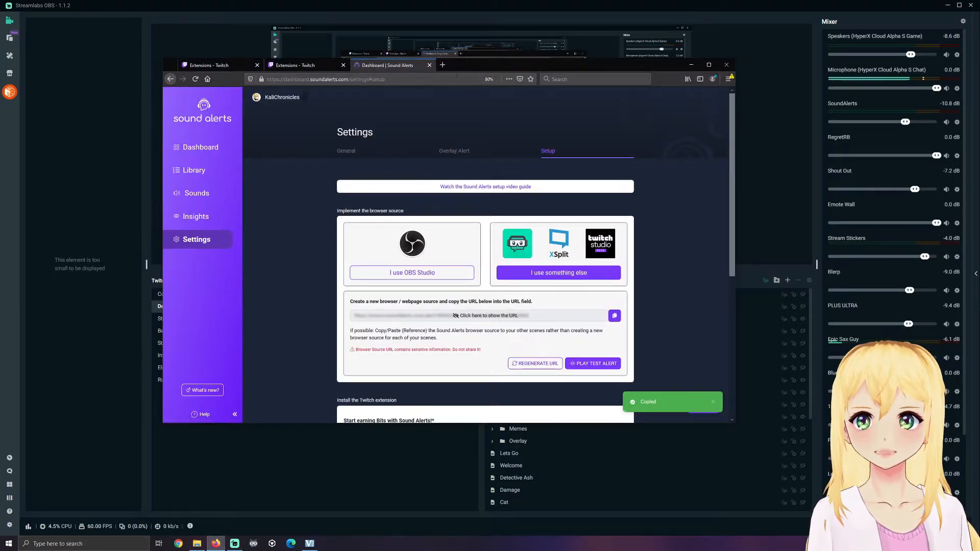
left_click_drag(464, 69, 479, 165)
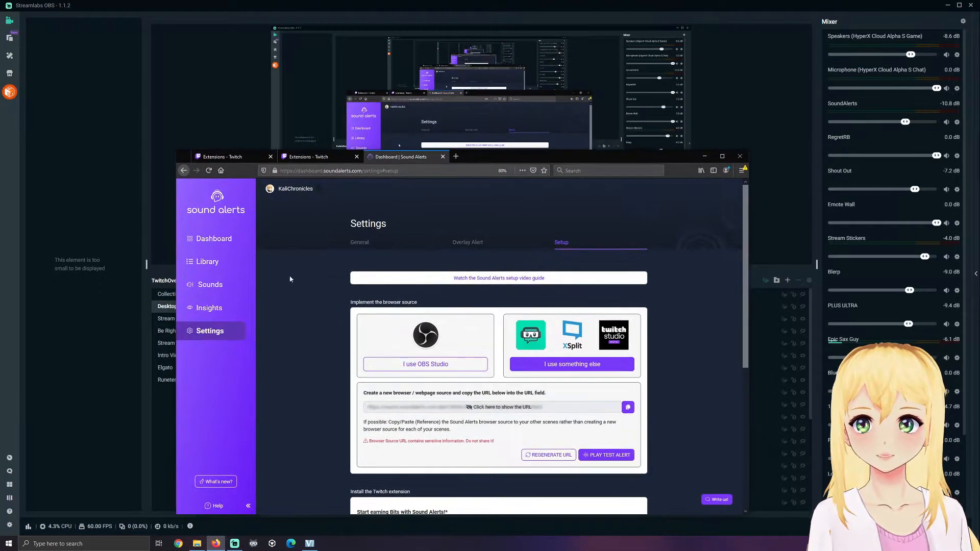
left_click(234, 284)
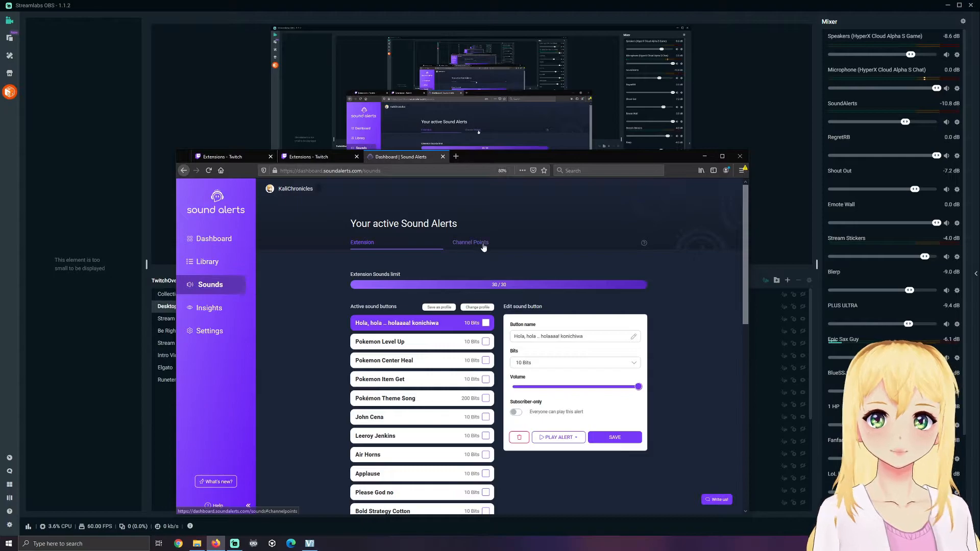
left_click(209, 332)
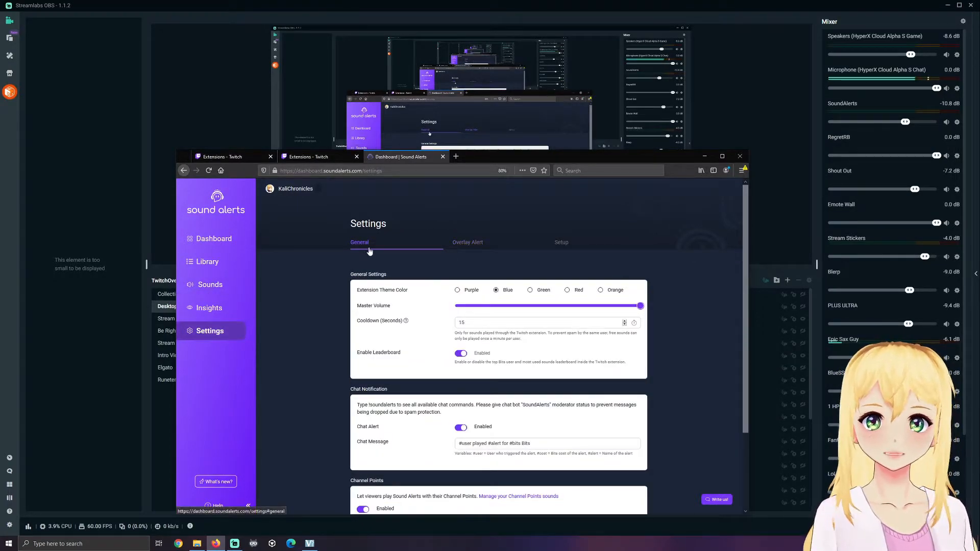
scroll(466, 331, "down", 3)
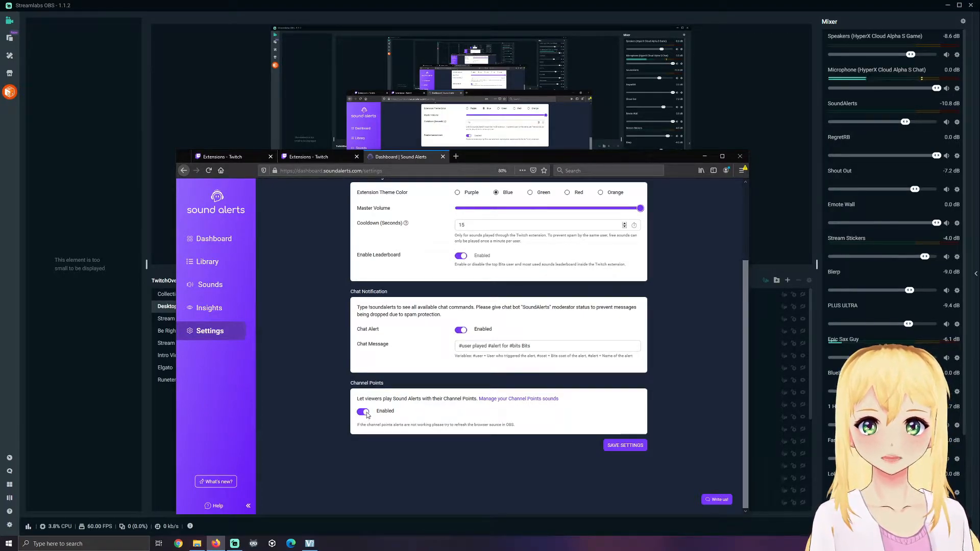
scroll(541, 388, "up", 1)
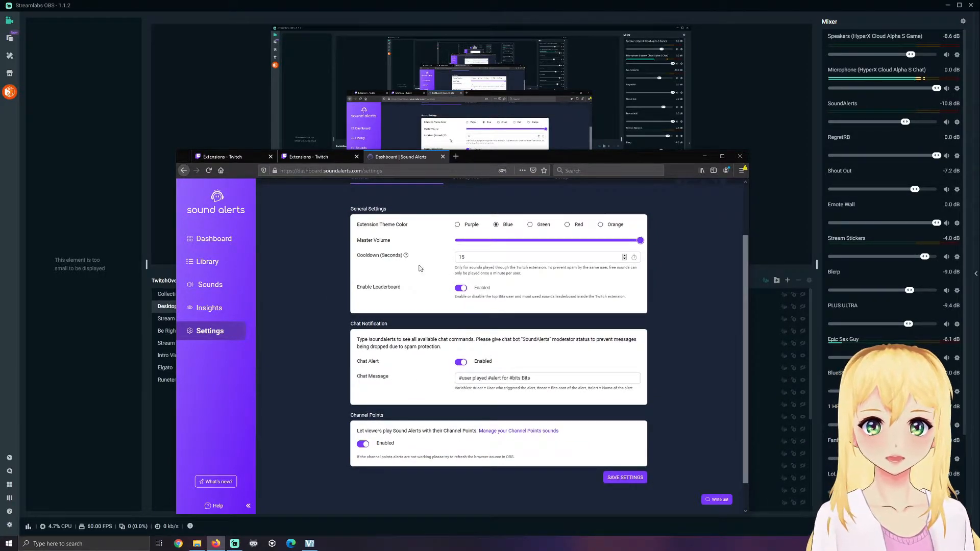
Step: Choose Bits Blue as the overlay alert theme in the Sound Alerts settings
scroll(472, 216, "up", 1)
left_click(468, 209)
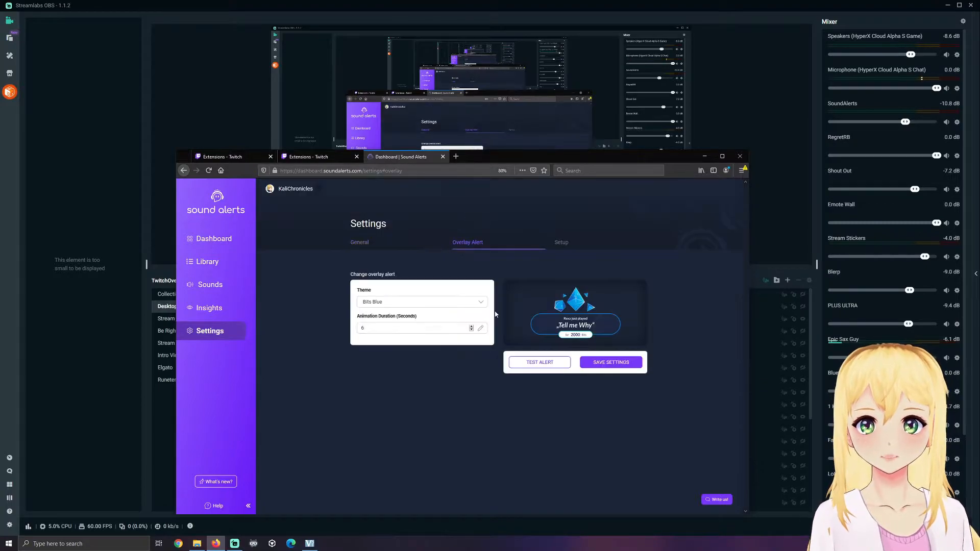
left_click(480, 304)
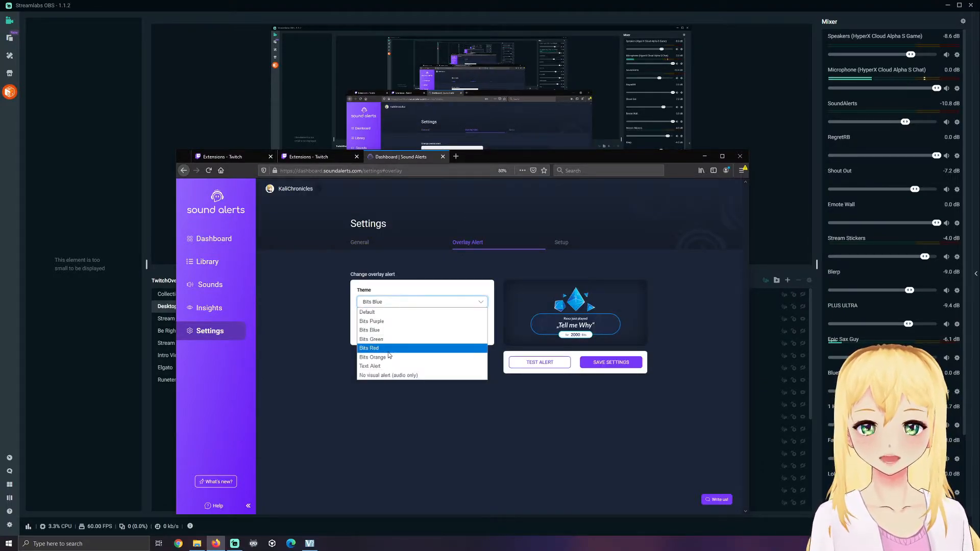
left_click(385, 330)
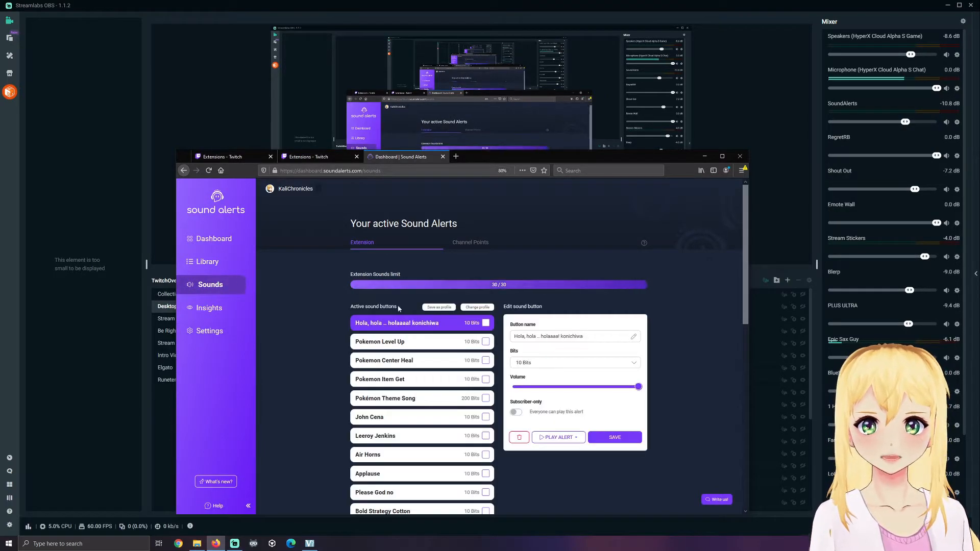
Step: Move the browser window aside from the active sounds page and select the SoundAlerts source in Streamlabs OBS
scroll(687, 289, "down", 3)
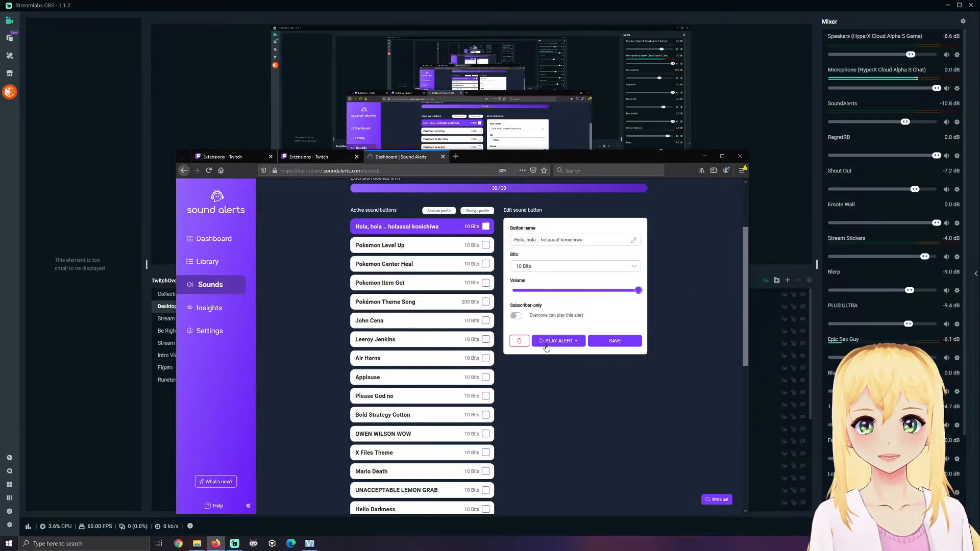
left_click_drag(677, 153, 369, 161)
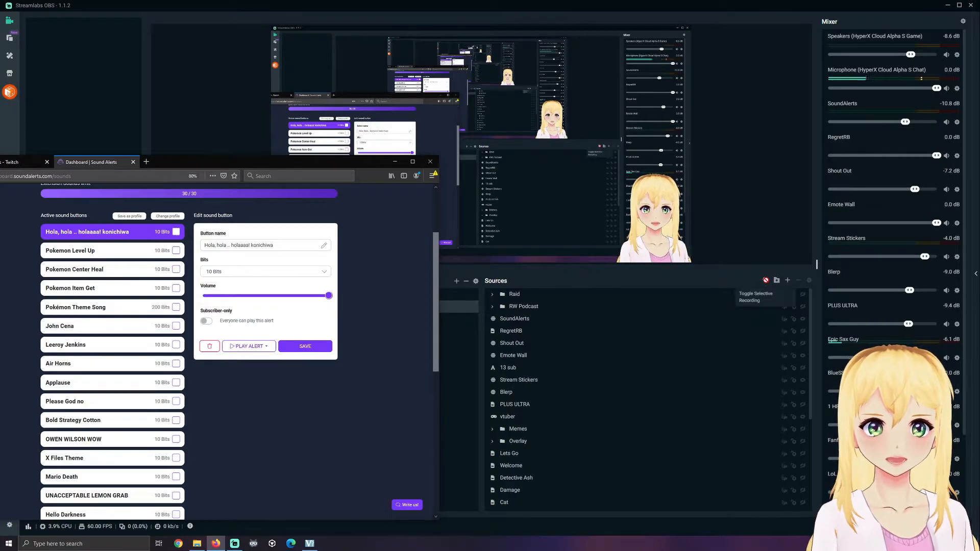
key("alt+Tab")
left_click(783, 324)
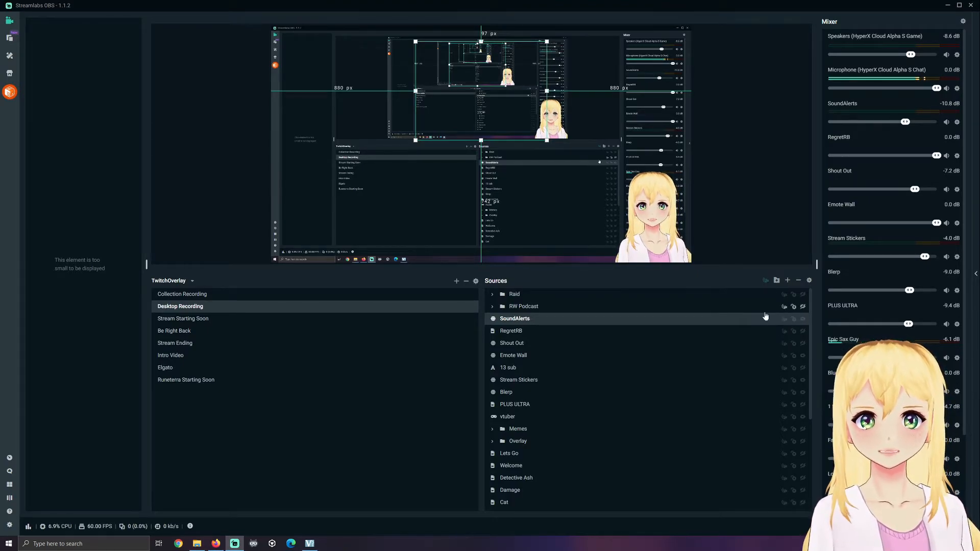
Step: Return to the Sound Alerts dashboard in the browser, recentre its window and view the active Channel Points sounds
mouse_move(210, 547)
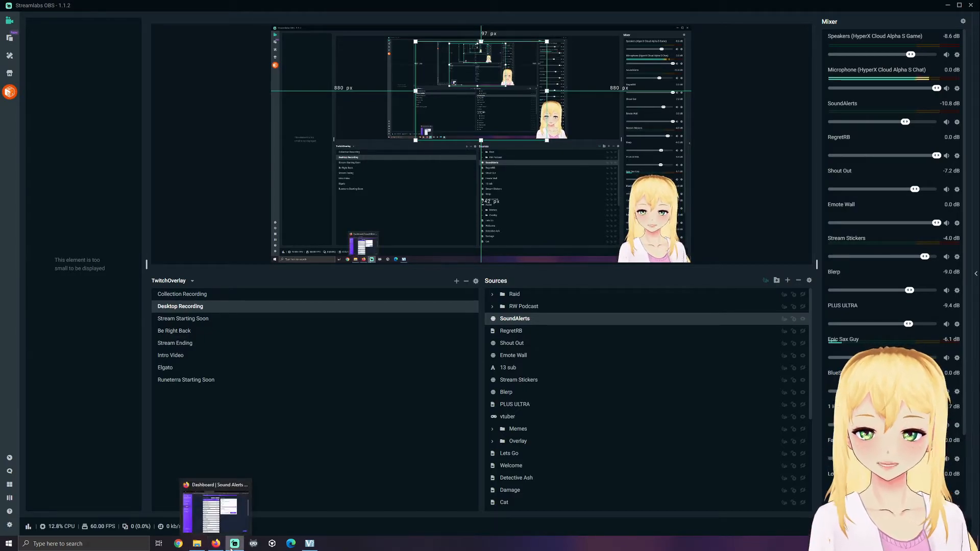
left_click(216, 510)
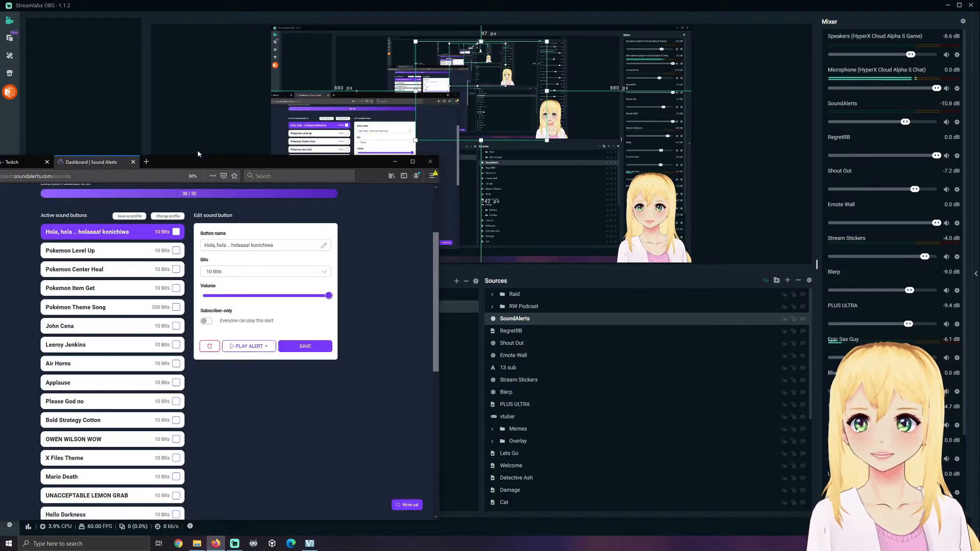
left_click_drag(192, 161, 513, 167)
scroll(534, 218, "up", 3)
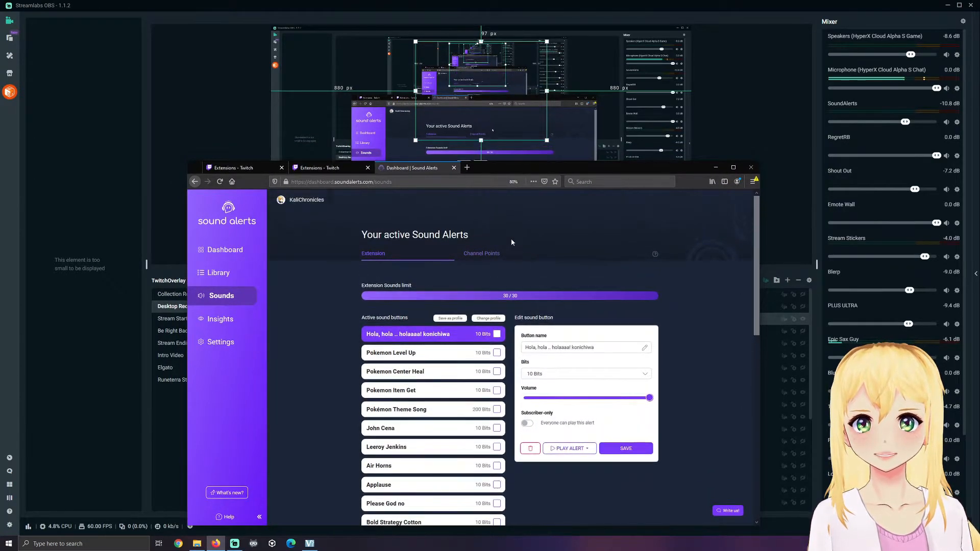
left_click(488, 255)
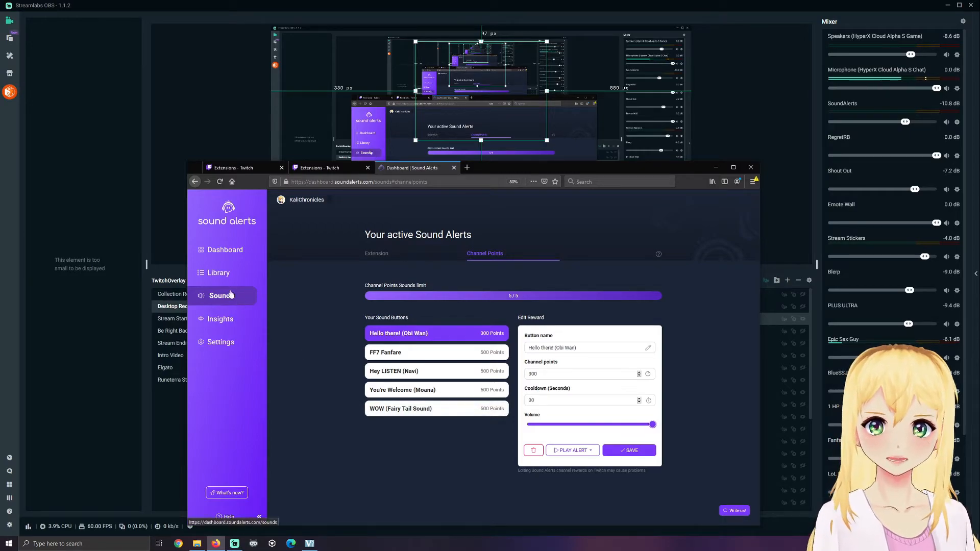
Step: Preview the John Cena sound in the library and examine its Extension and Channel Points add options, closing without adding it
left_click(215, 276)
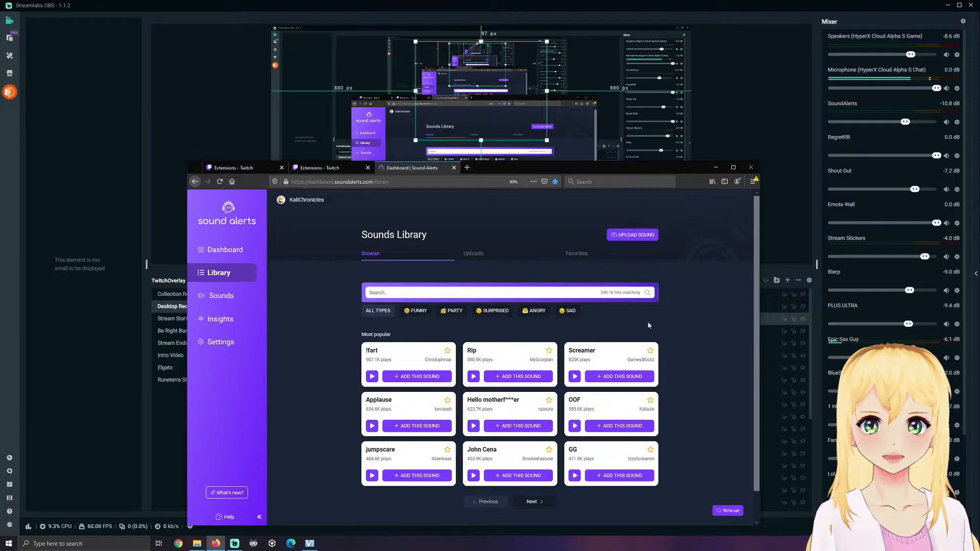
left_click(474, 476)
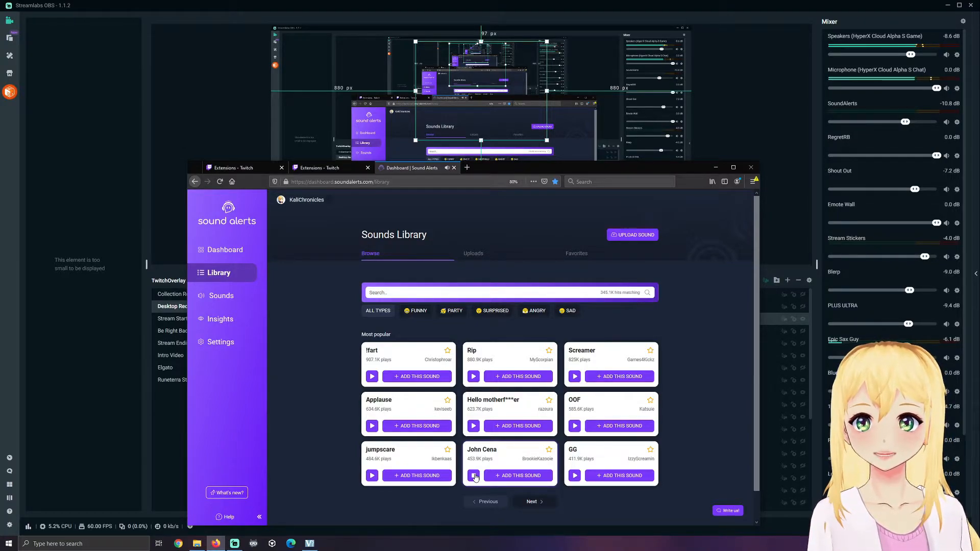
left_click(518, 476)
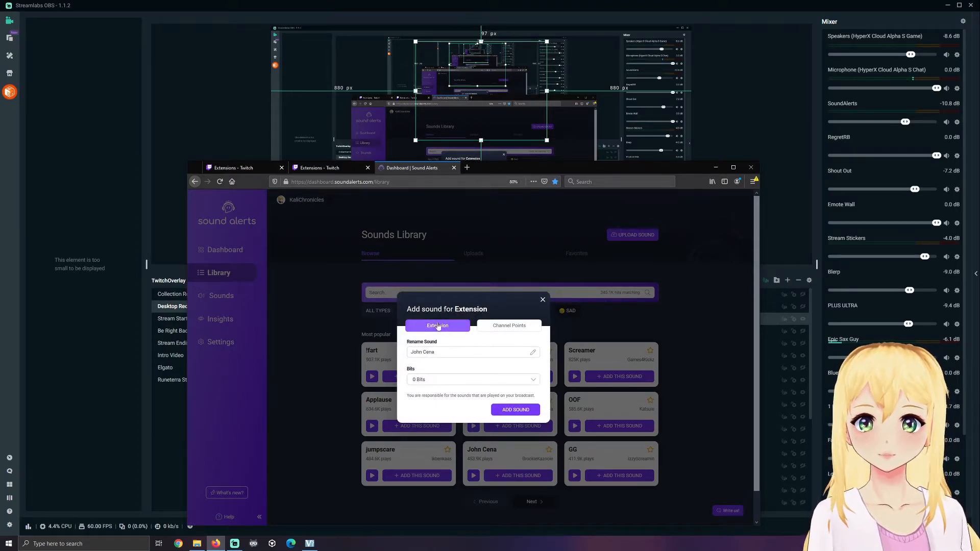
left_click(447, 379)
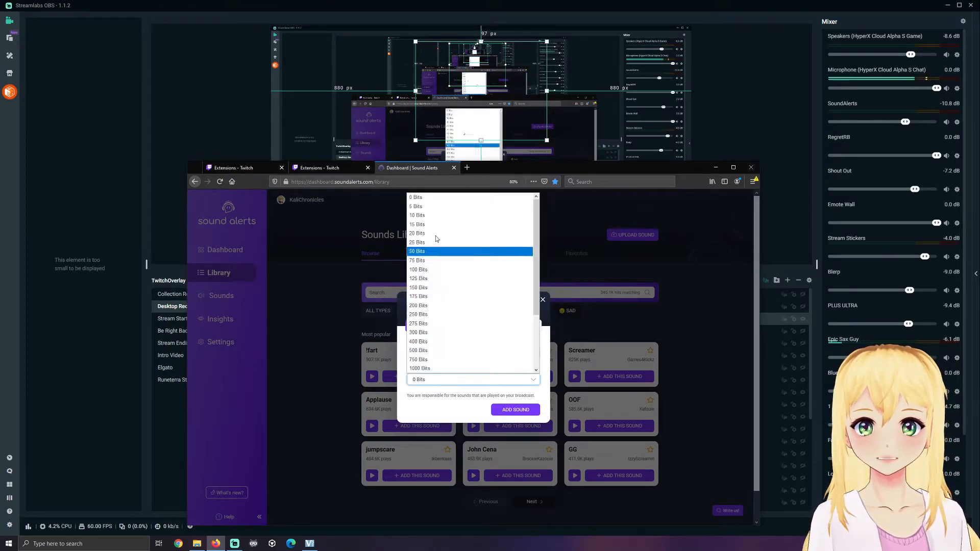
left_click(458, 416)
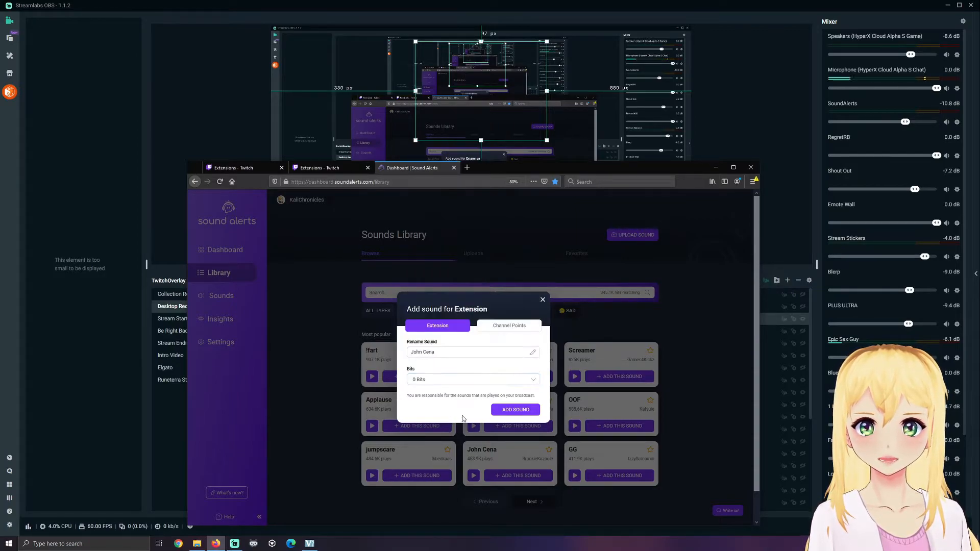
left_click(500, 330)
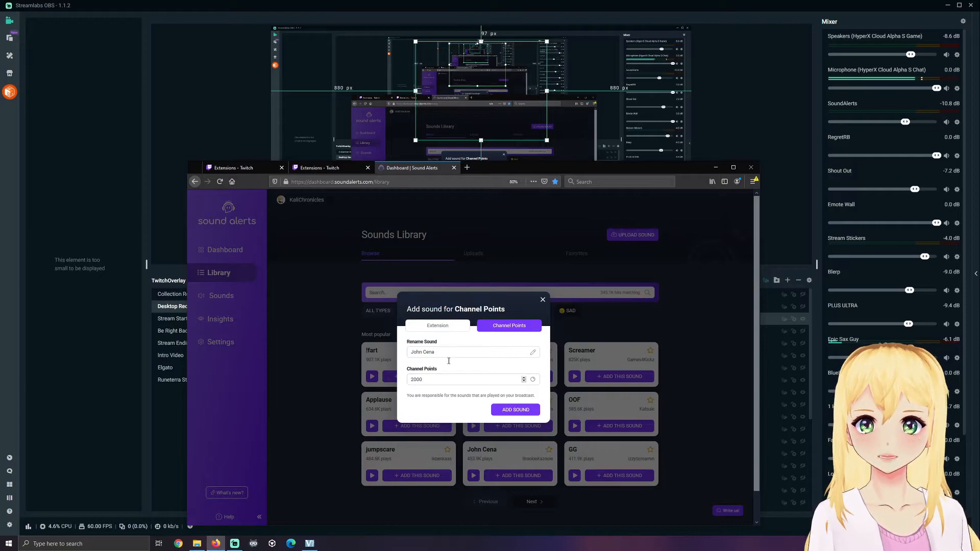
left_click(543, 301)
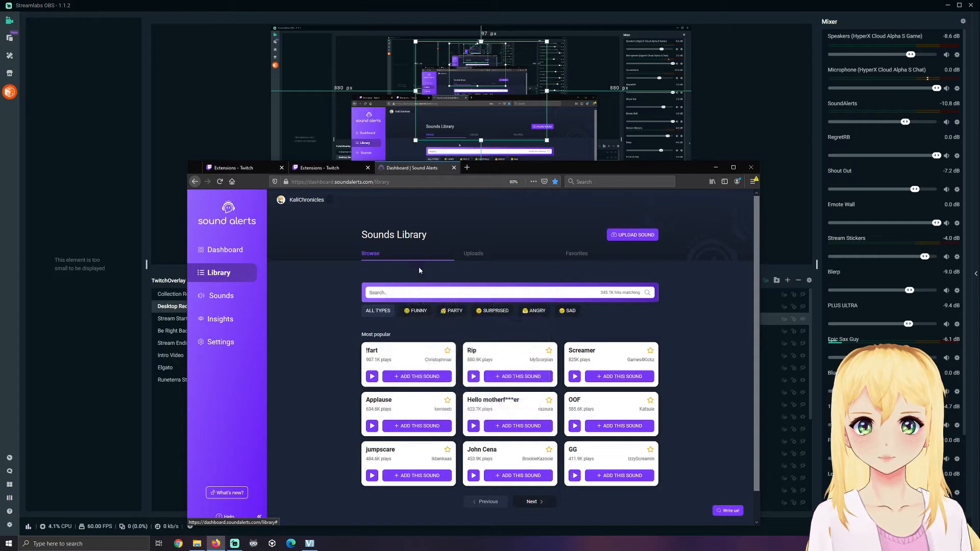
Step: Review the full list of active Extension sounds on the Sounds page
left_click(215, 298)
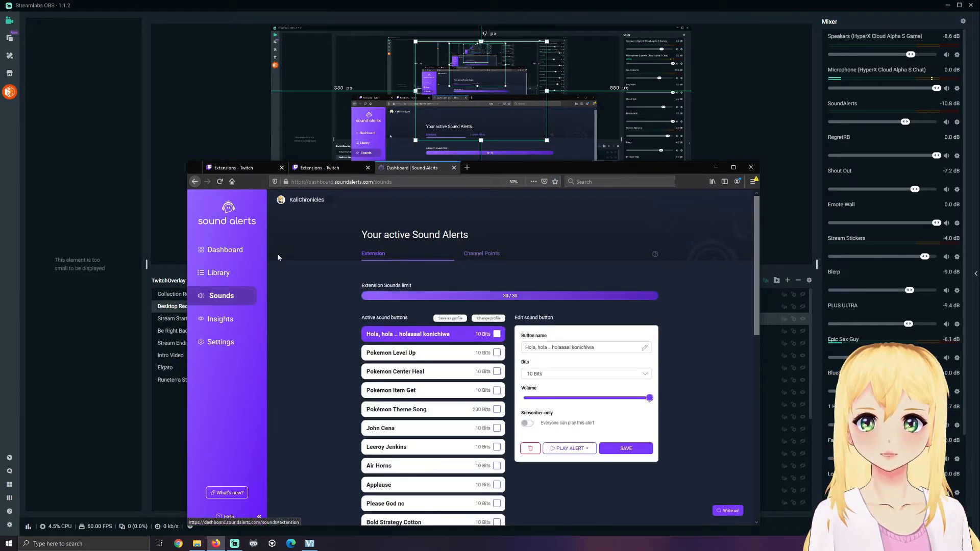
left_click(224, 275)
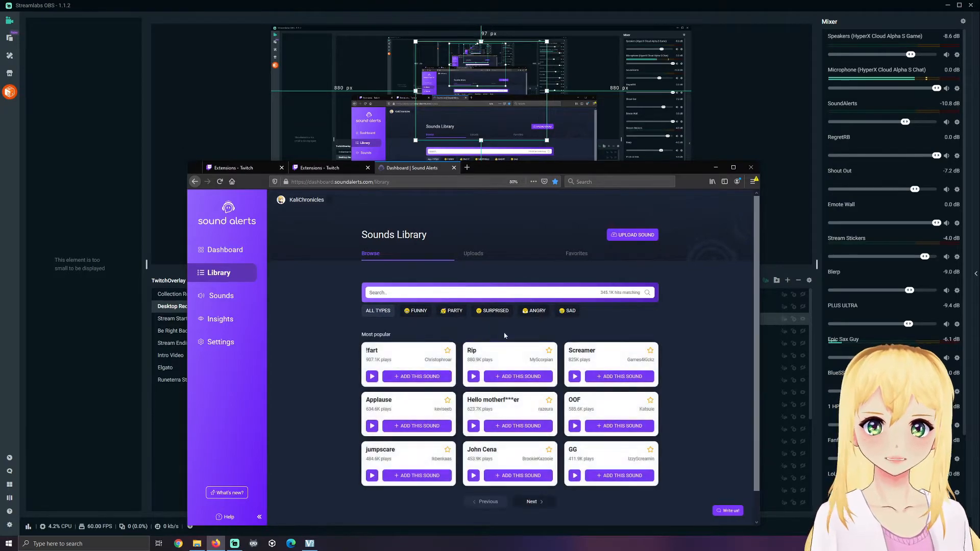
left_click(227, 300)
scroll(437, 383, "down", 8)
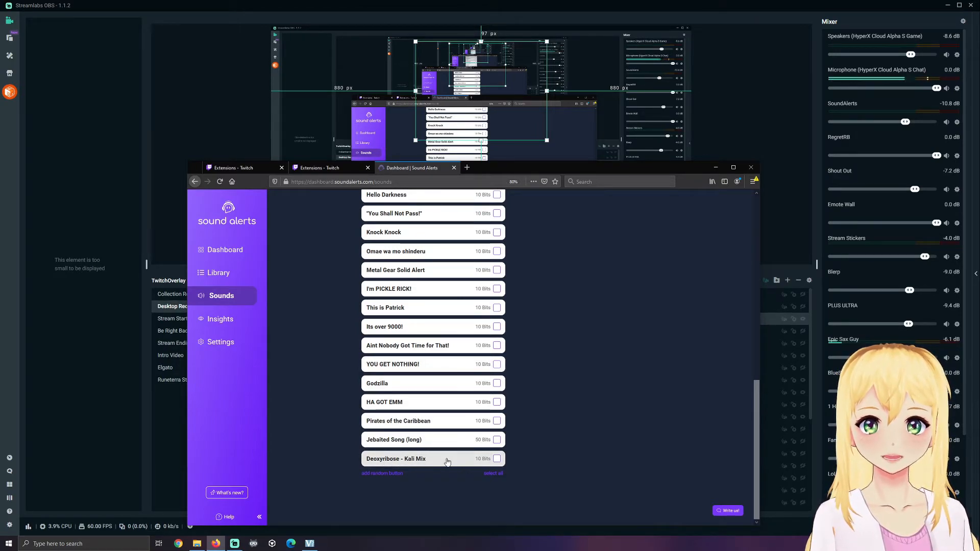
scroll(431, 423, "up", 10)
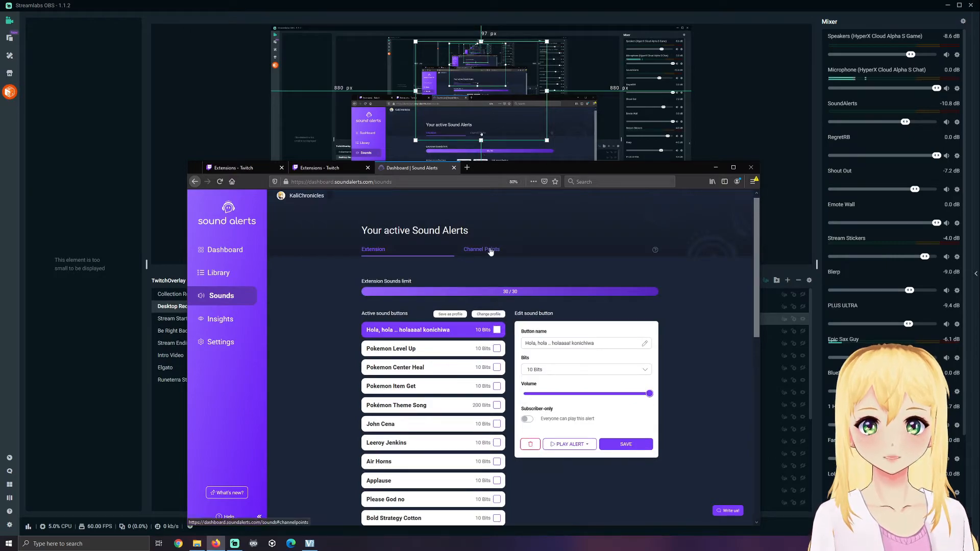
Step: Test the "Hello there! (Obi Wan)" channel points alert in the OBS browser source
left_click(488, 253)
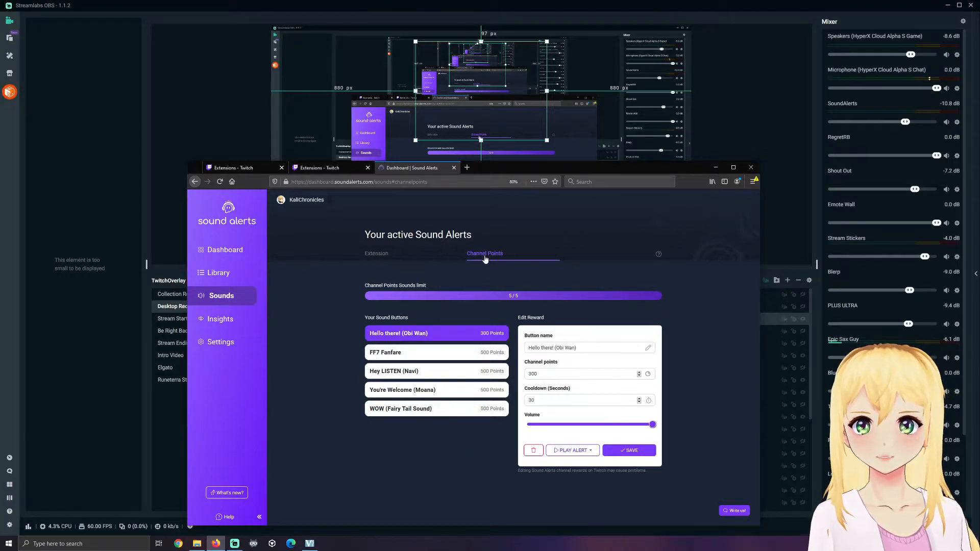
left_click(574, 451)
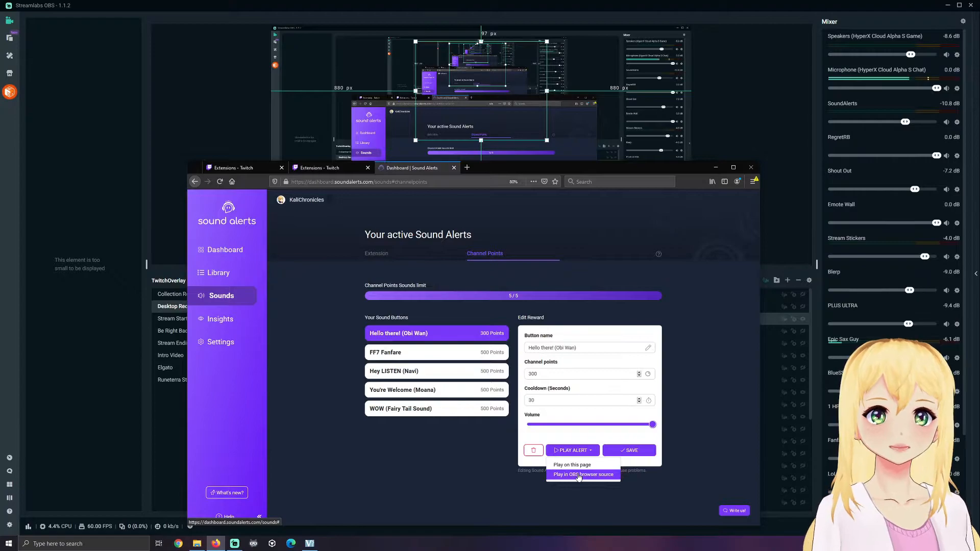
left_click(579, 474)
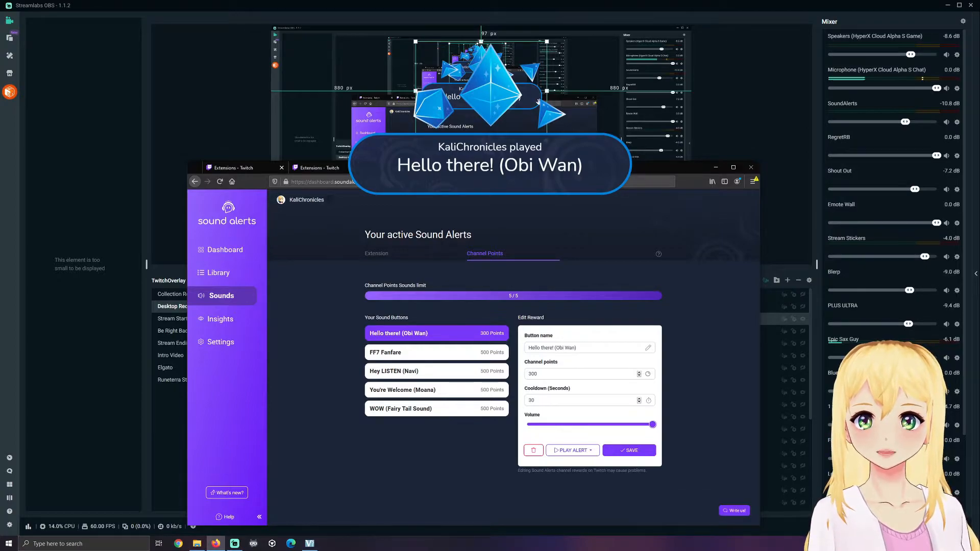
Step: Test the "Hey LISTEN (Navi)" channel points alert in the OBS browser source and on the dashboard page
left_click(416, 359)
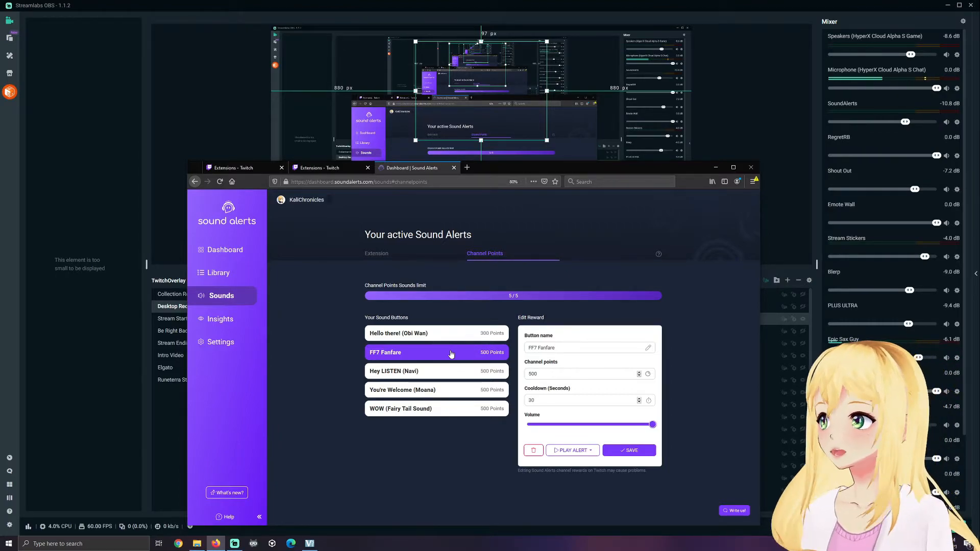
left_click(458, 369)
left_click(573, 450)
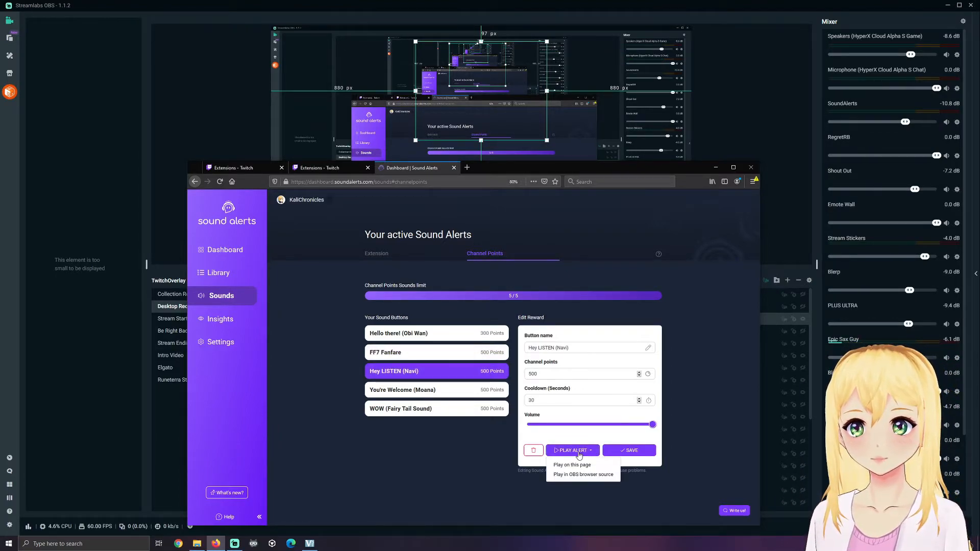
left_click(585, 475)
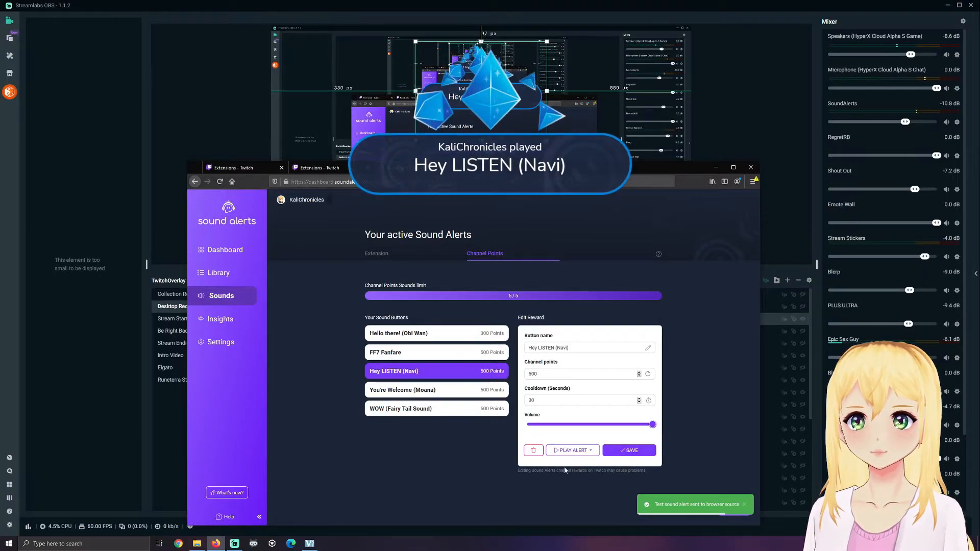
left_click(573, 453)
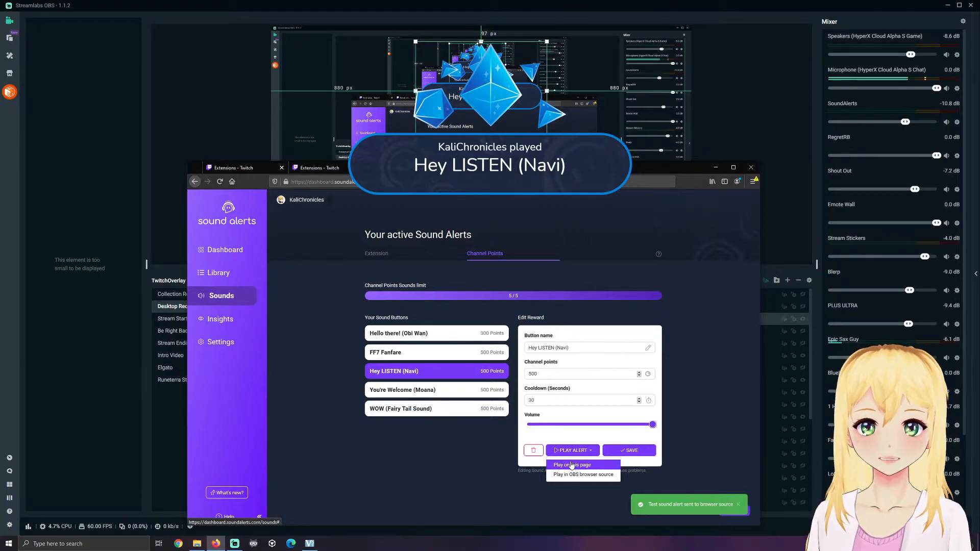
left_click(571, 465)
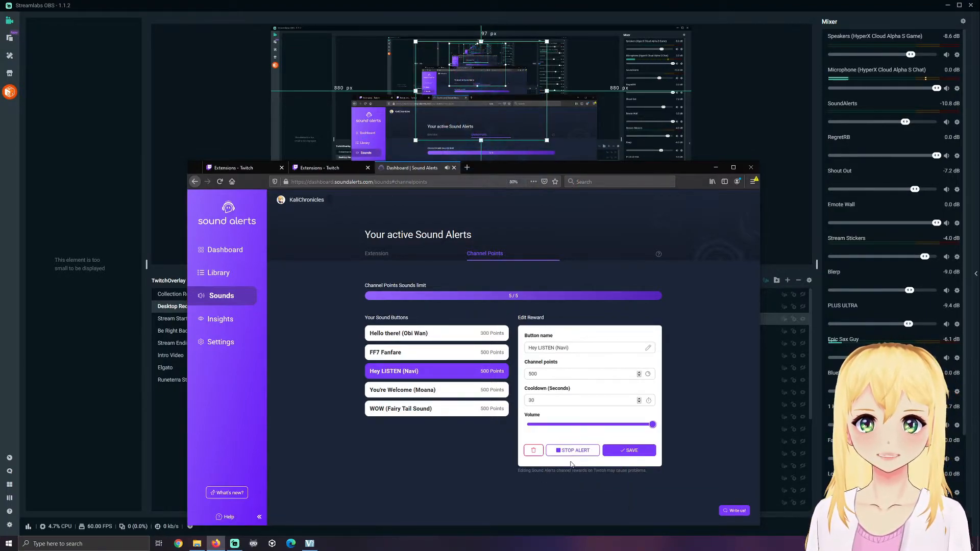
left_click(569, 453)
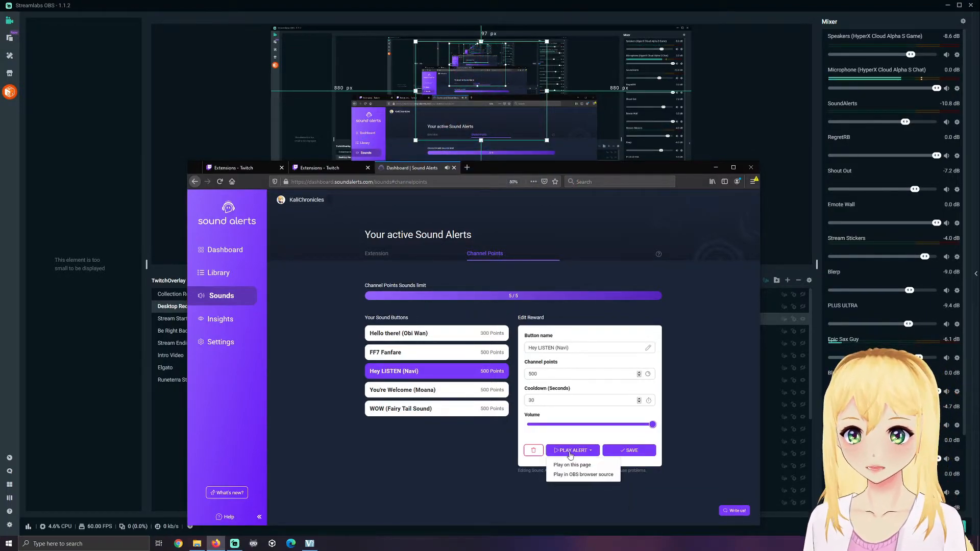
Step: Play the Air Horns alert from the active Extension sounds on the dashboard page
left_click(229, 279)
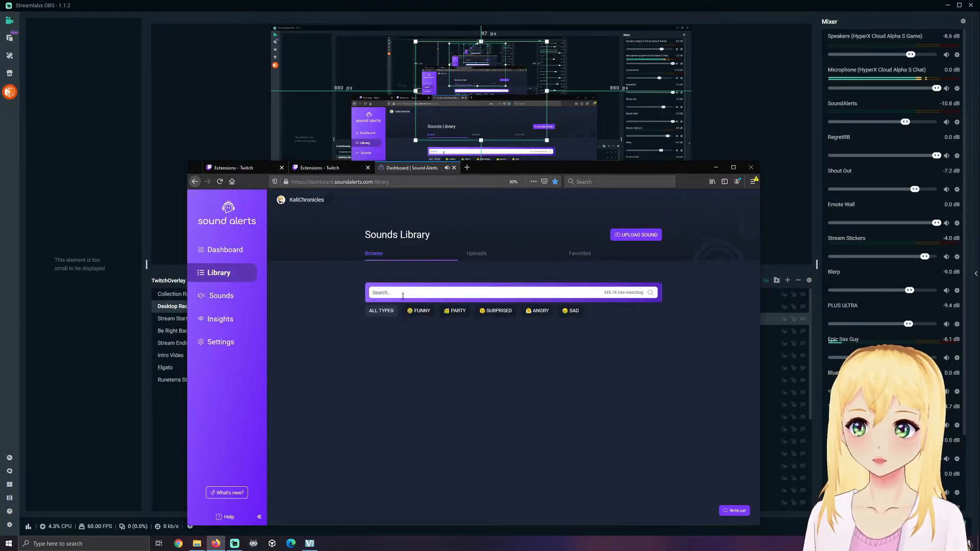
left_click(209, 294)
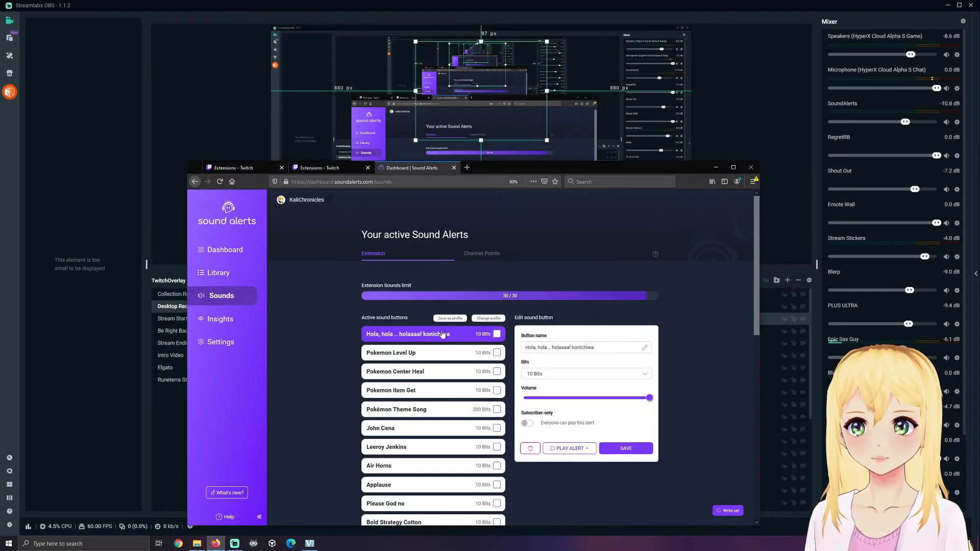
scroll(442, 334, "down", 3)
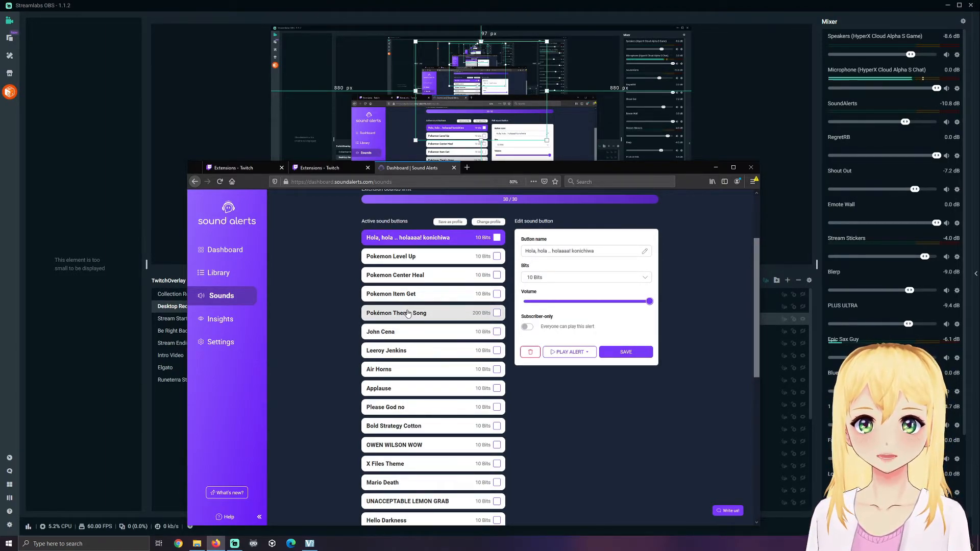
left_click(426, 369)
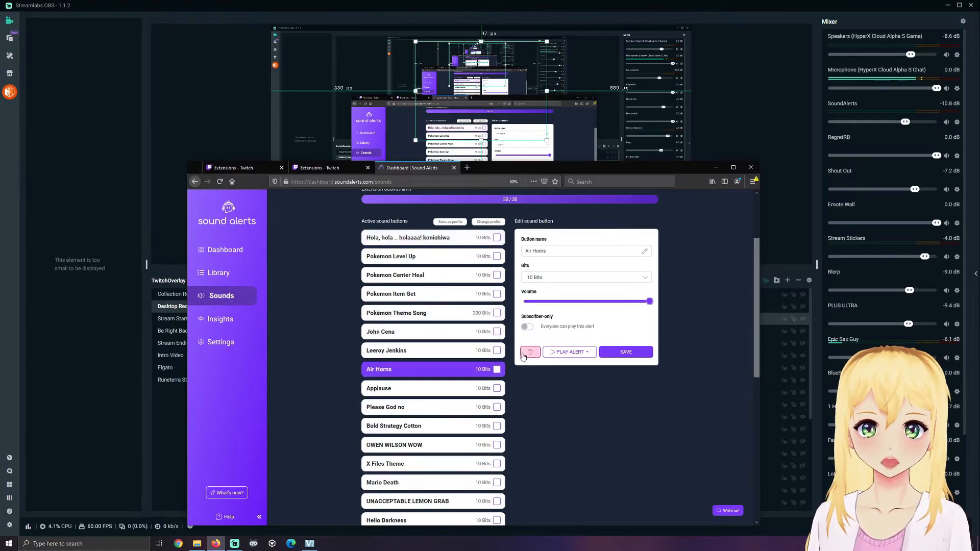
left_click(570, 352)
left_click(572, 368)
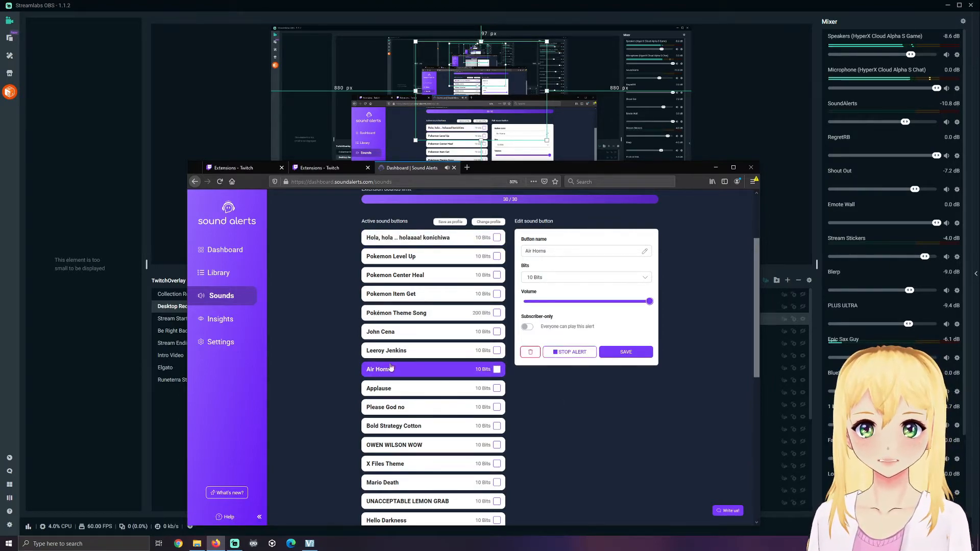
Step: Play the "You Shall Not Pass!" alert from the active Extension sounds
scroll(390, 367, "down", 5)
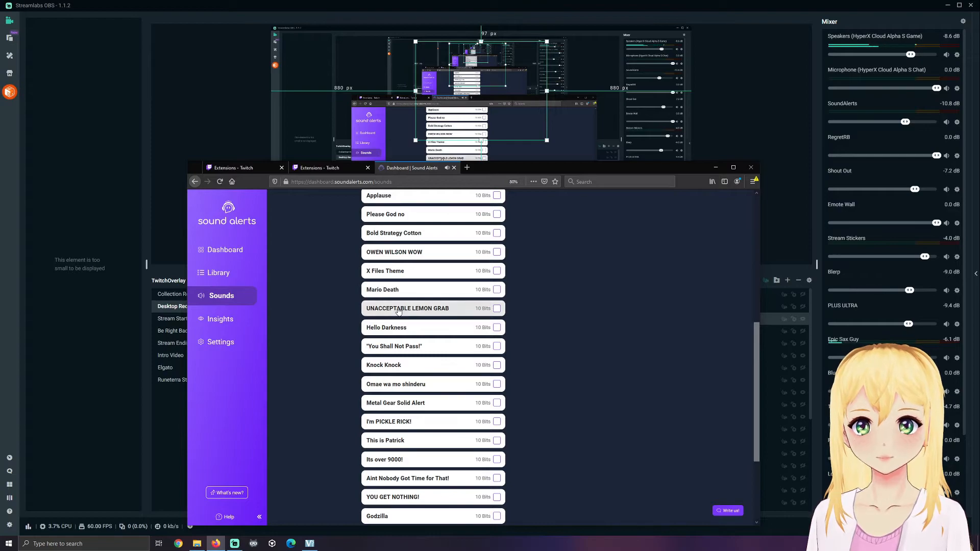
left_click(399, 310)
left_click(403, 346)
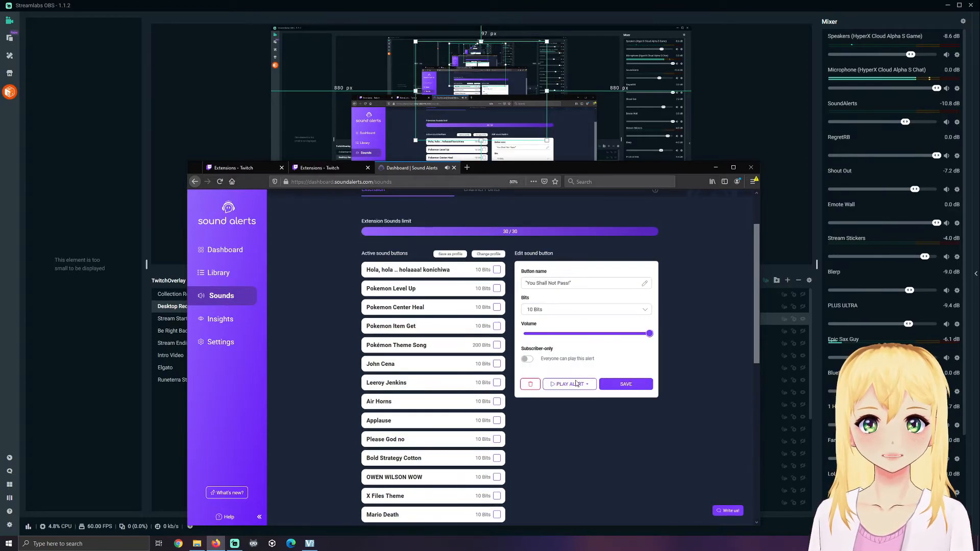
left_click(573, 387)
left_click(571, 400)
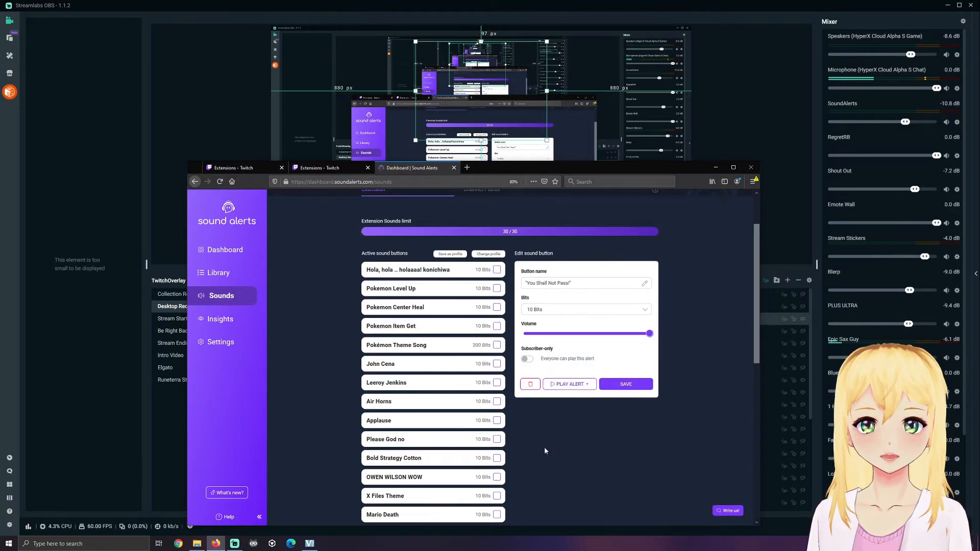
Step: Review the rest of the active Extension sounds and compare them with the Channel Points sound buttons
scroll(545, 451, "down", 9)
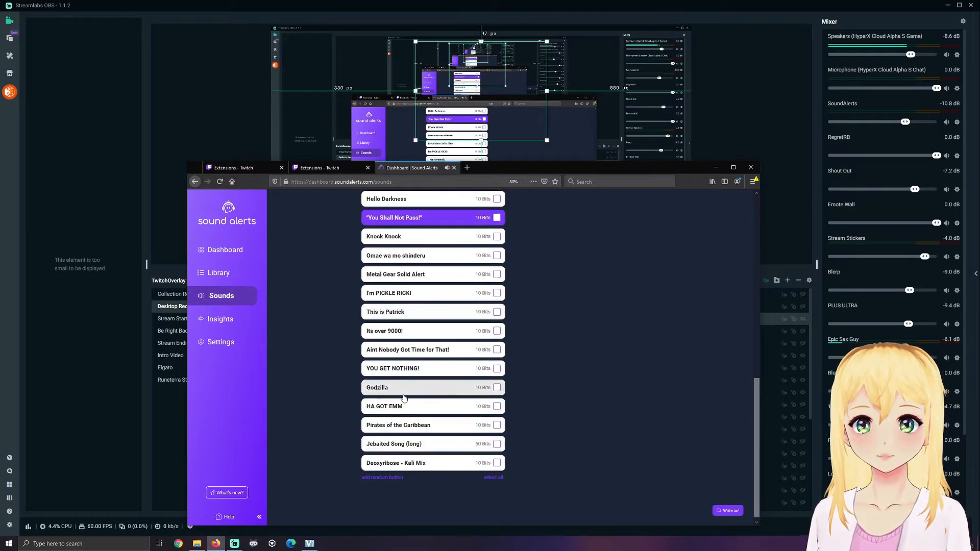
scroll(412, 309, "up", 12)
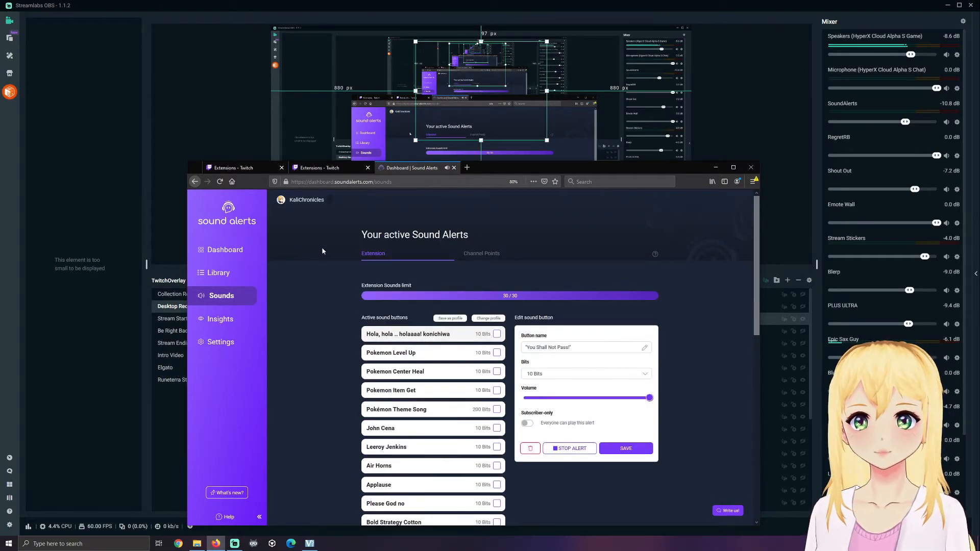
left_click(493, 254)
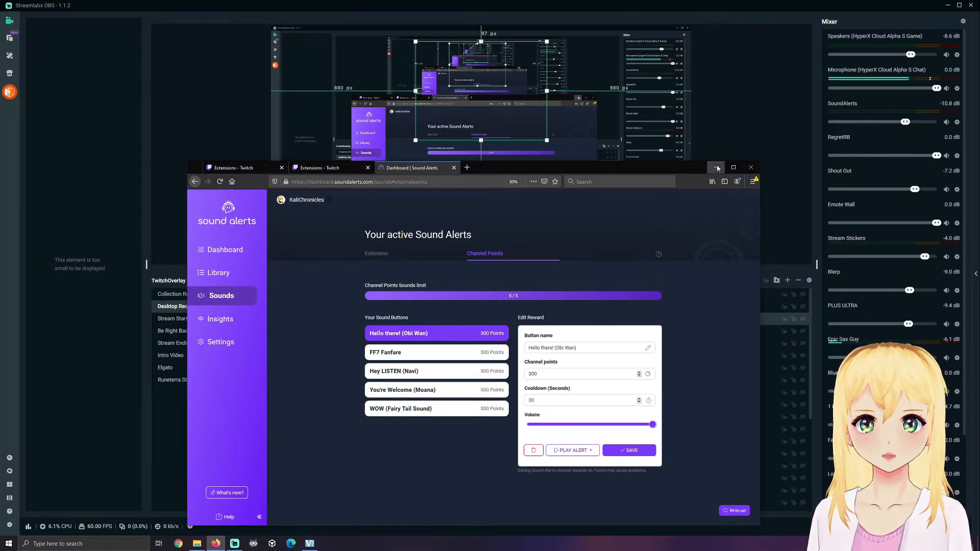
left_click_drag(612, 172, 595, 104)
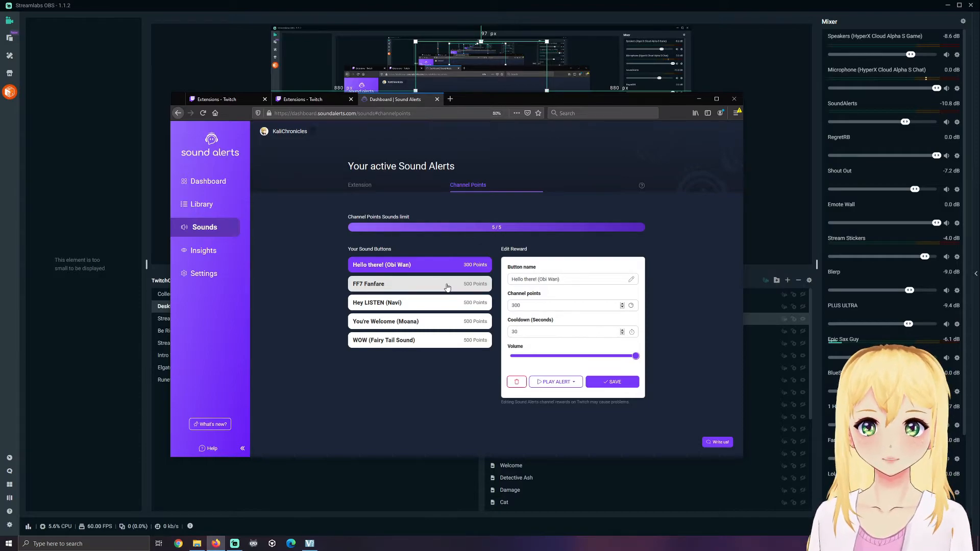
left_click(359, 185)
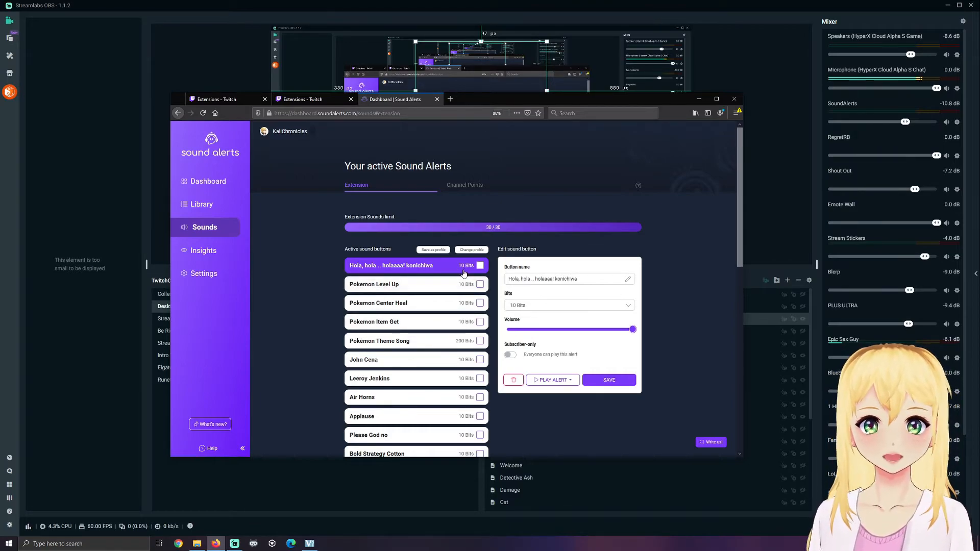
scroll(463, 274, "down", 5)
scroll(462, 281, "up", 5)
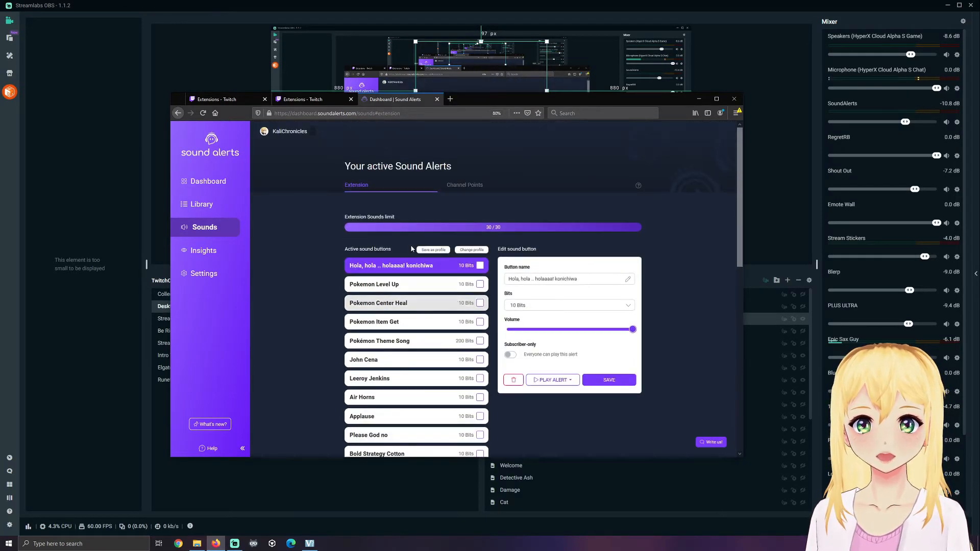
left_click(467, 186)
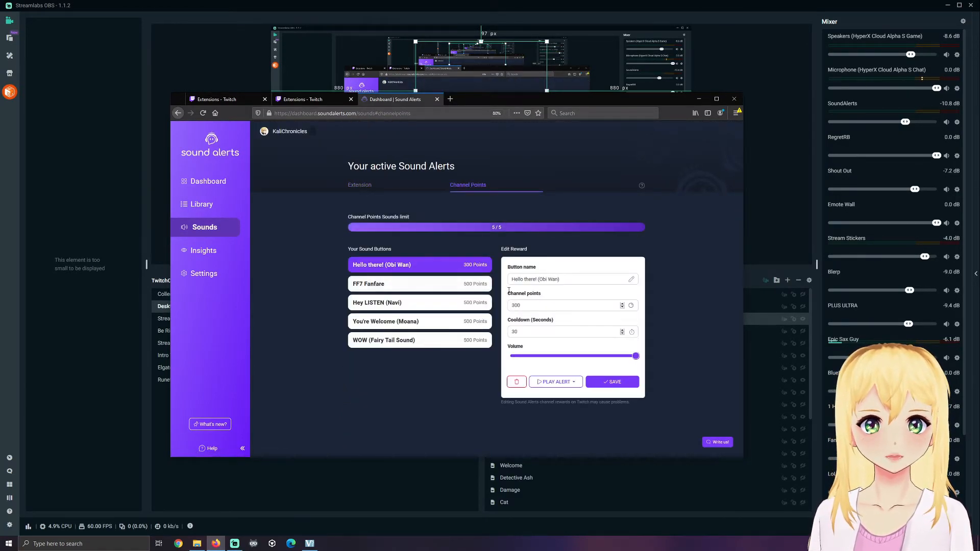
Step: Switch to Streamlabs OBS, show the Overlay folder in the Desktop Recording scene, and hide its Better Goals source
left_click(700, 99)
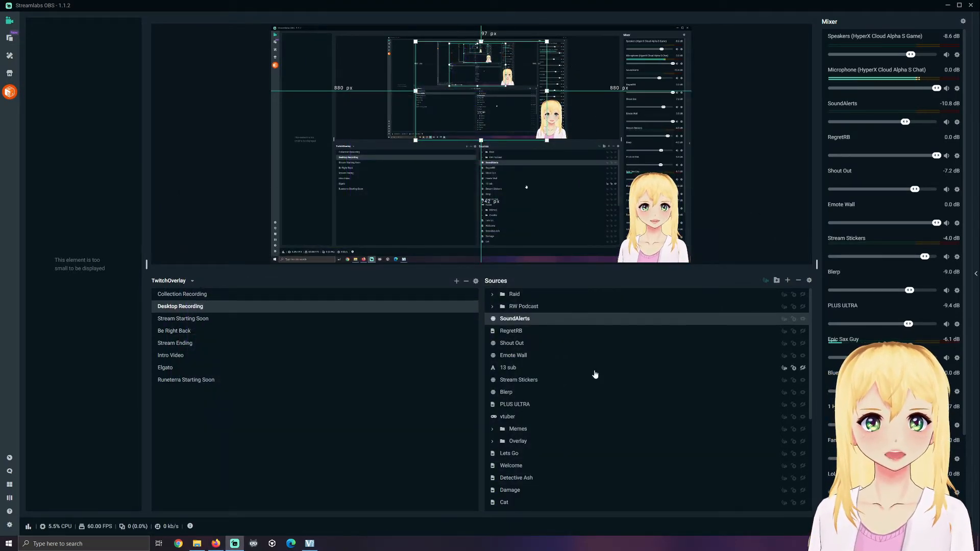
left_click(493, 444)
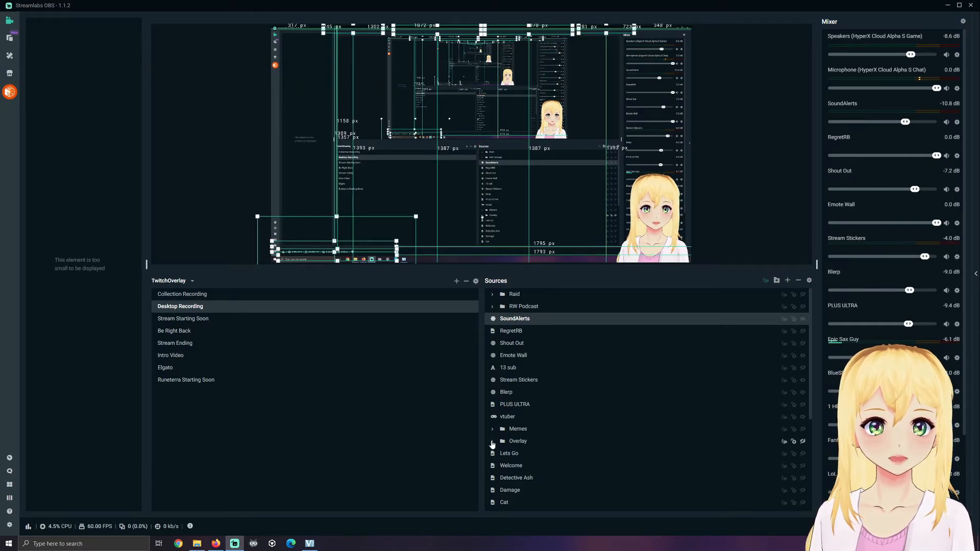
left_click(493, 442)
scroll(582, 420, "down", 3)
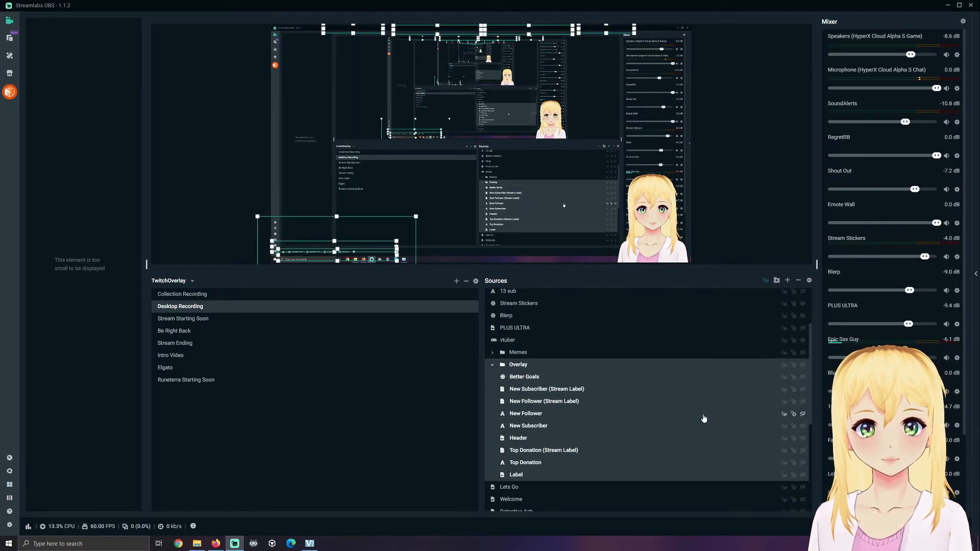
left_click(803, 366)
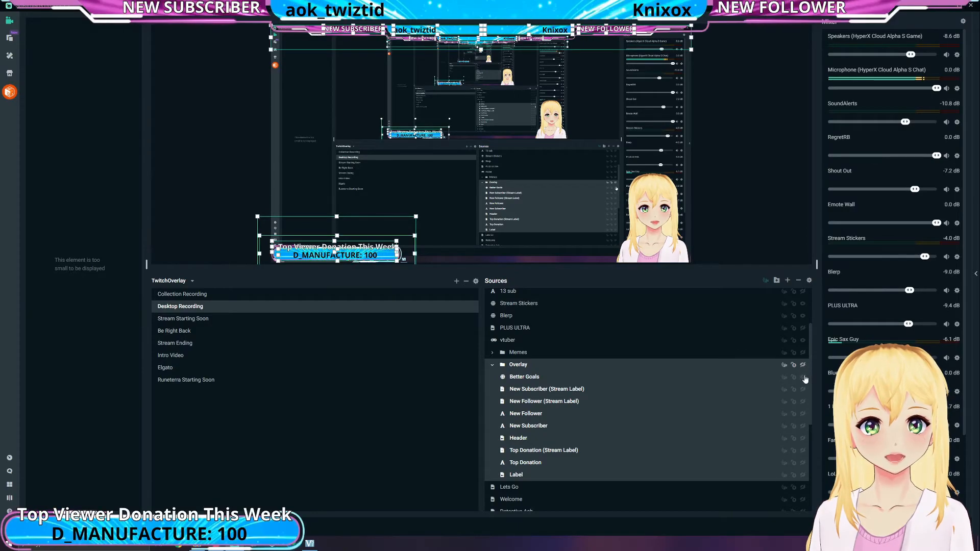
left_click(803, 378)
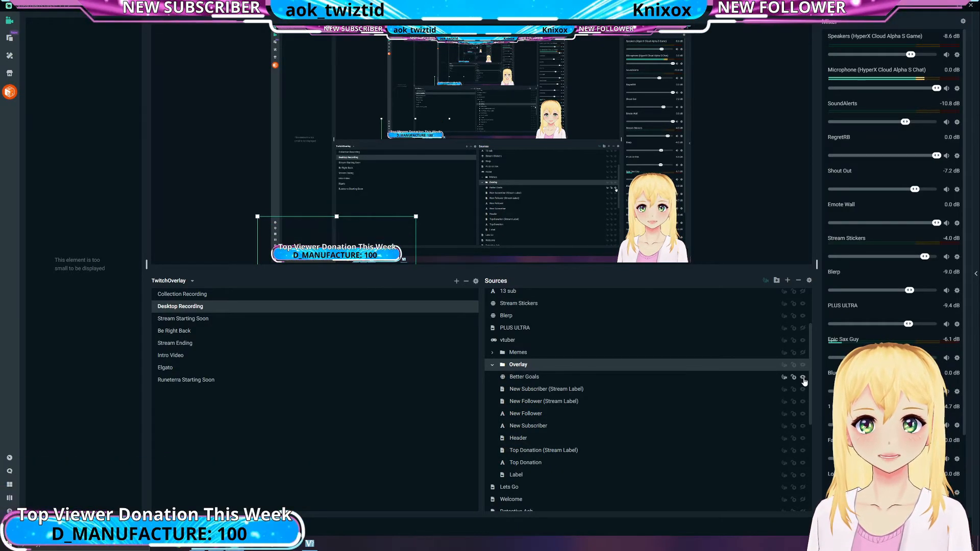
Step: Return to the Sound Alerts page in the browser and test the "Hello there! (Obi Wan)" channel points alert over the stream overlay
left_click(214, 545)
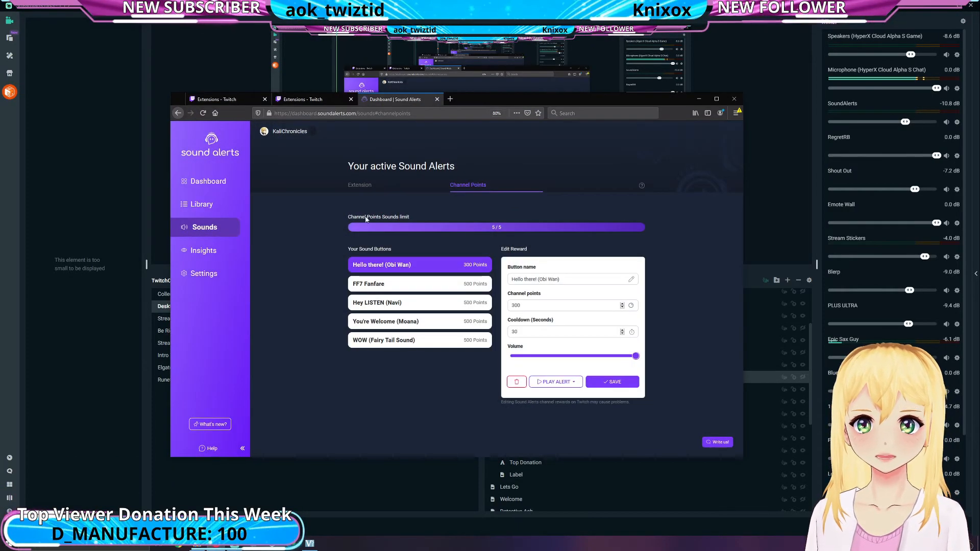
left_click_drag(495, 106, 495, 260)
scroll(622, 366, "down", 2)
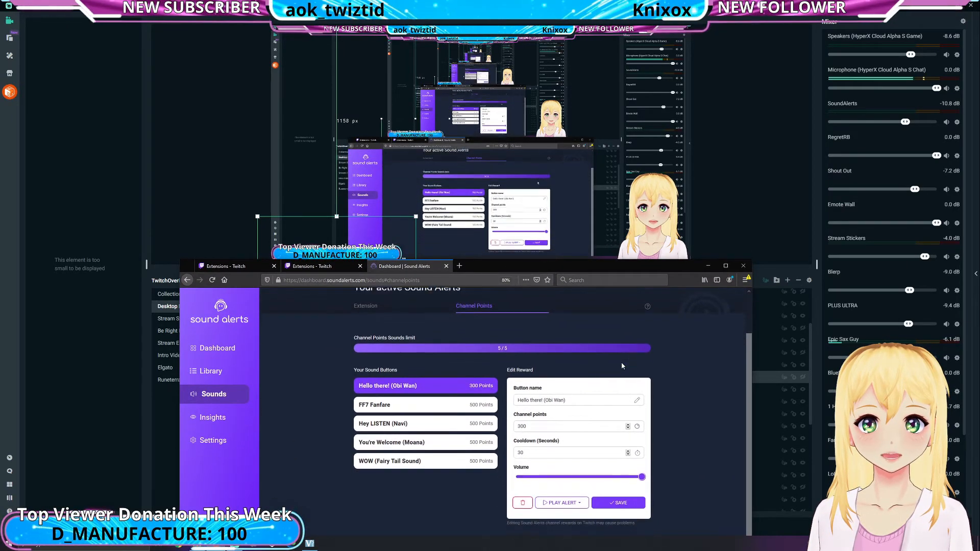
left_click(560, 496)
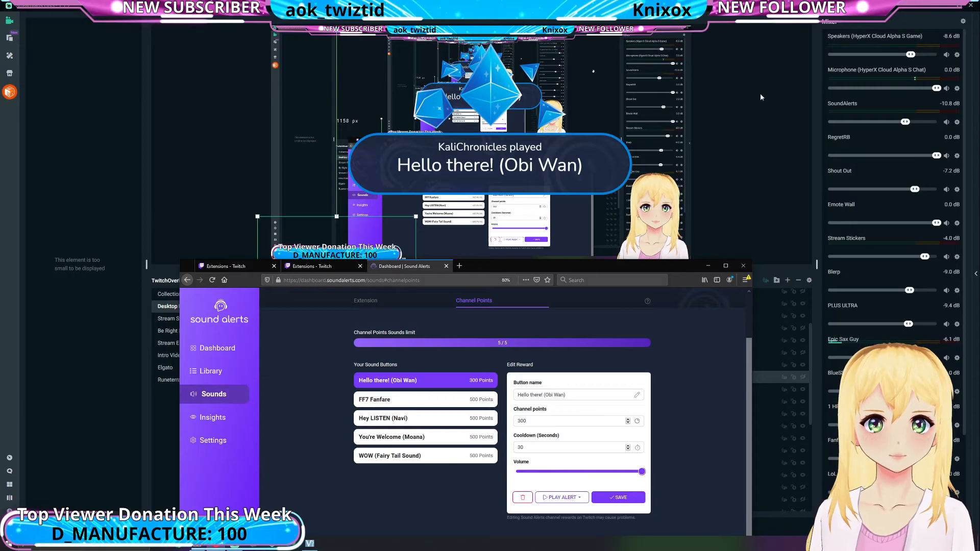
Step: Back in Streamlabs OBS, show the Better Goals source again and hide the whole Overlay folder
left_click(733, 205)
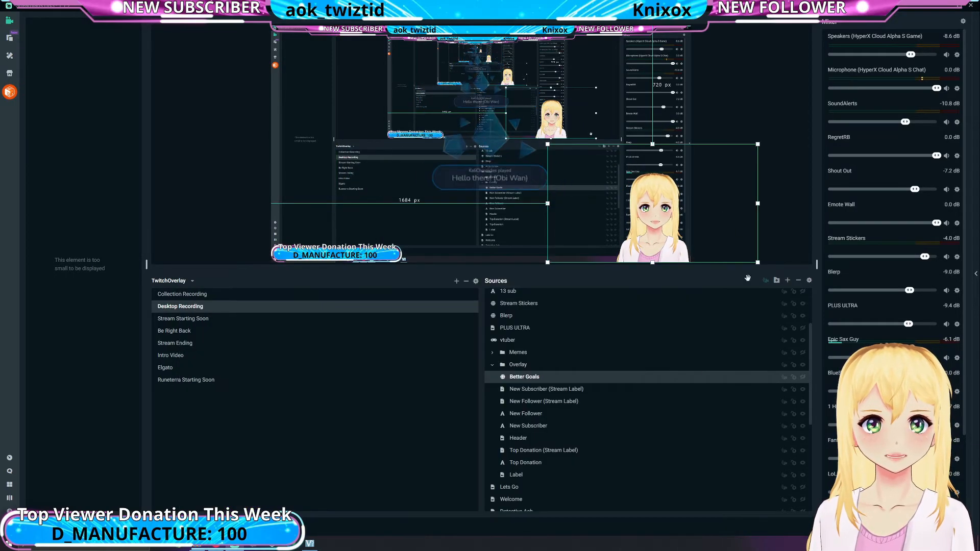
scroll(706, 391, "up", 1)
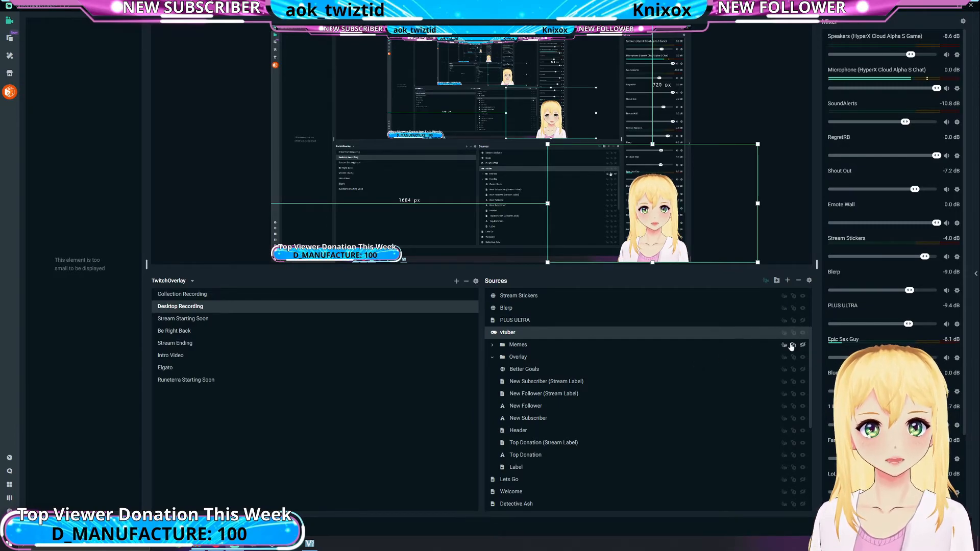
left_click(803, 370)
left_click(803, 370)
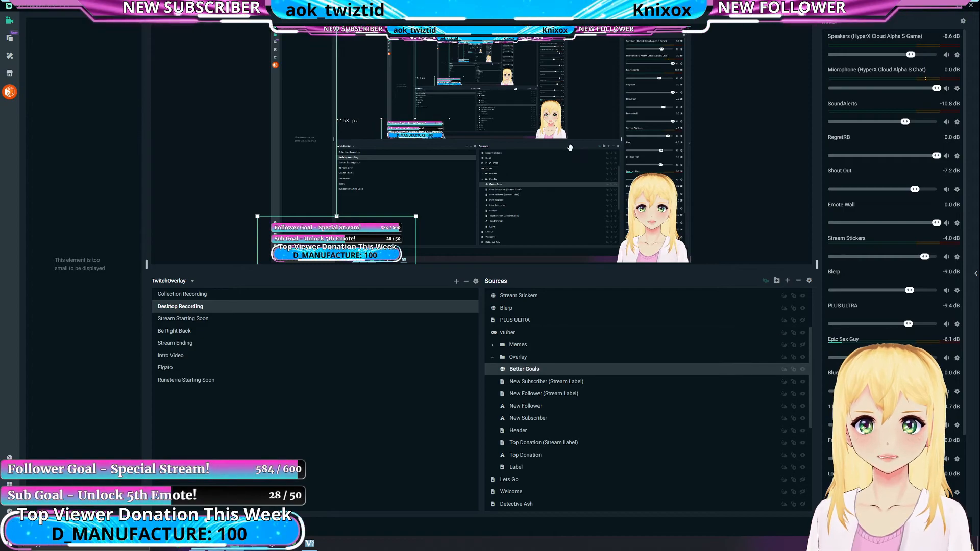
left_click(803, 357)
left_click(714, 226)
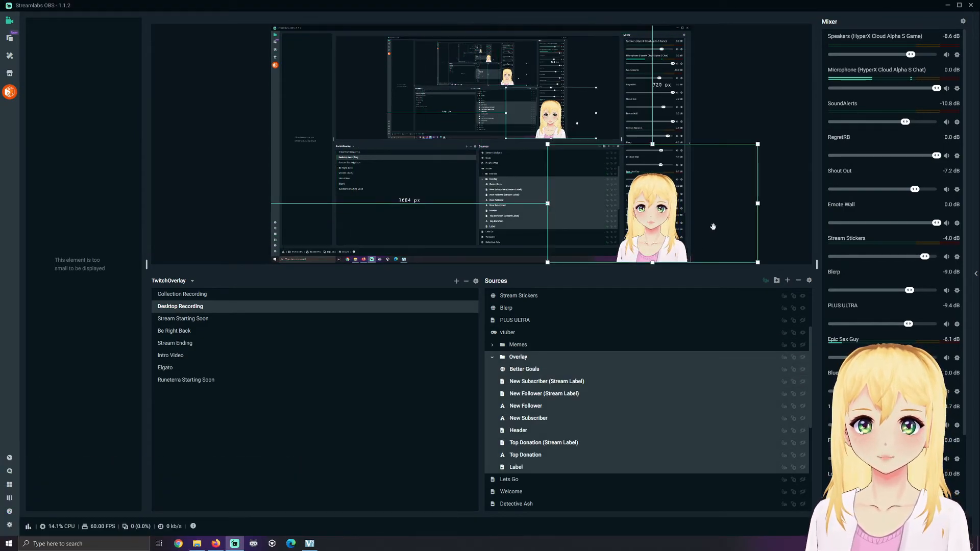